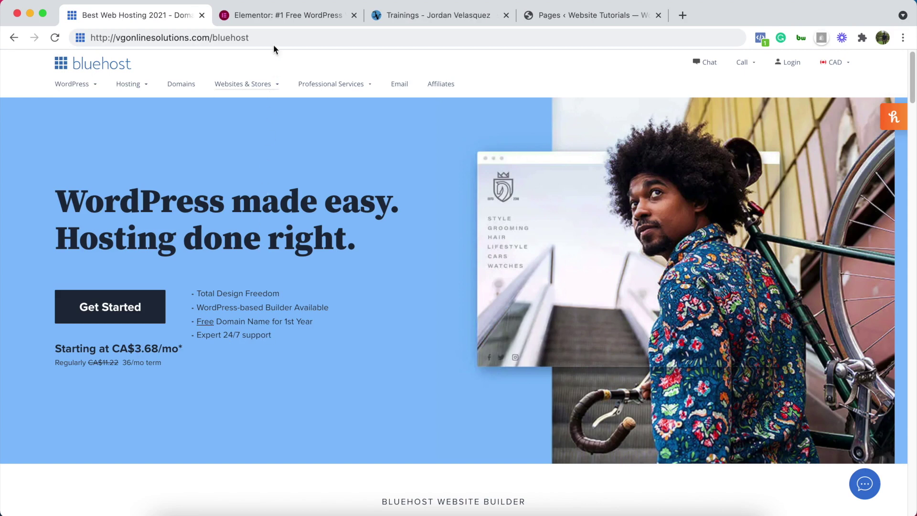
# Scroll through the elementor.com homepage and back up to the 'Create Websites, Design Your Future' hero
pyautogui.click(291, 15)
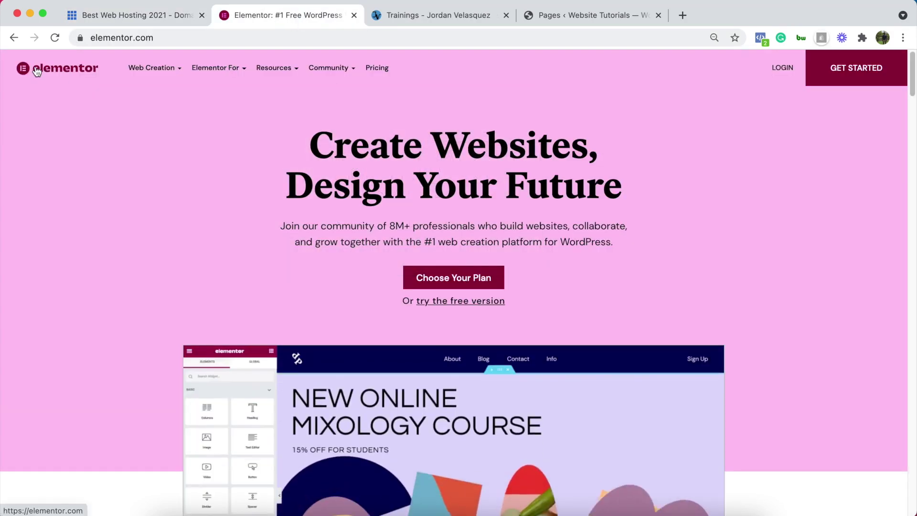
pyautogui.scroll(-1, 102, 210)
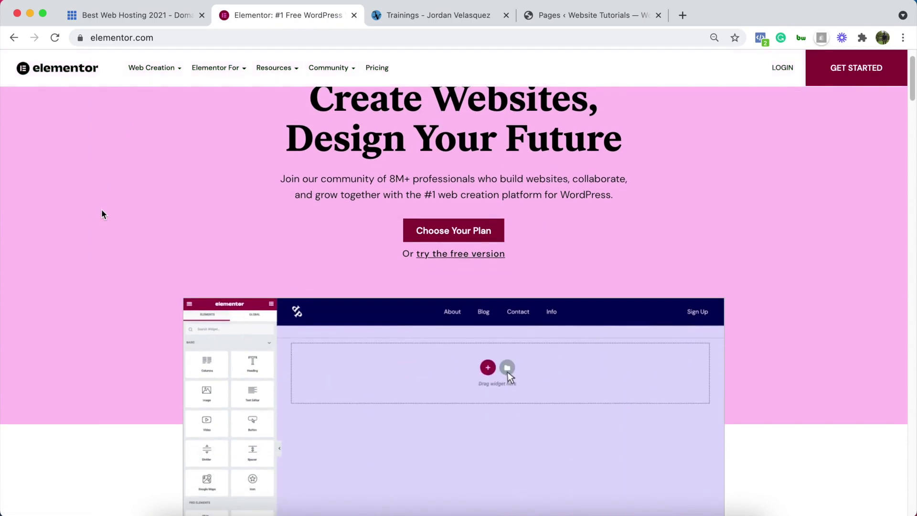
pyautogui.scroll(-2, 101, 210)
pyautogui.scroll(-2, 101, 210)
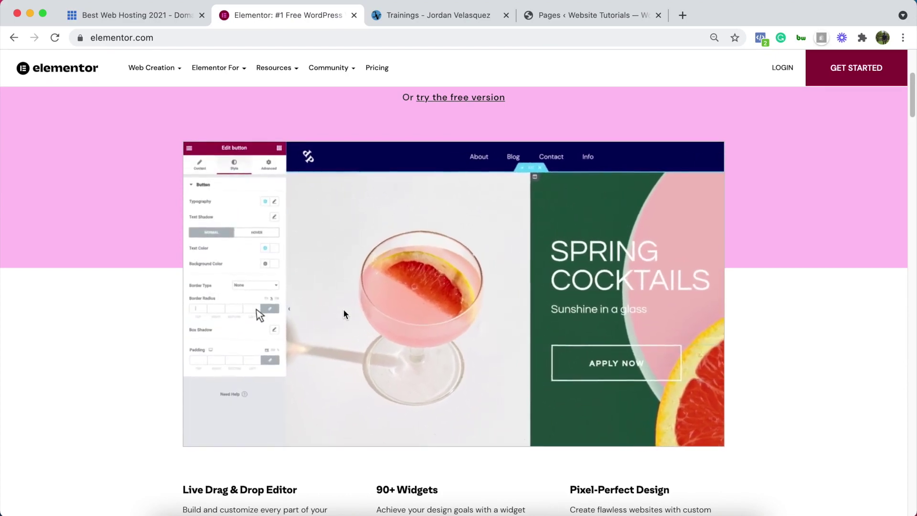
pyautogui.scroll(4, 344, 314)
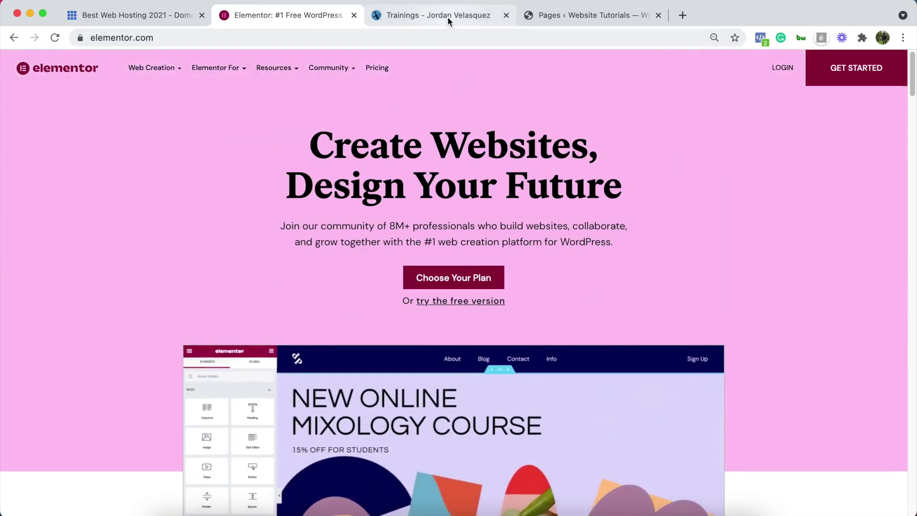
pyautogui.click(447, 16)
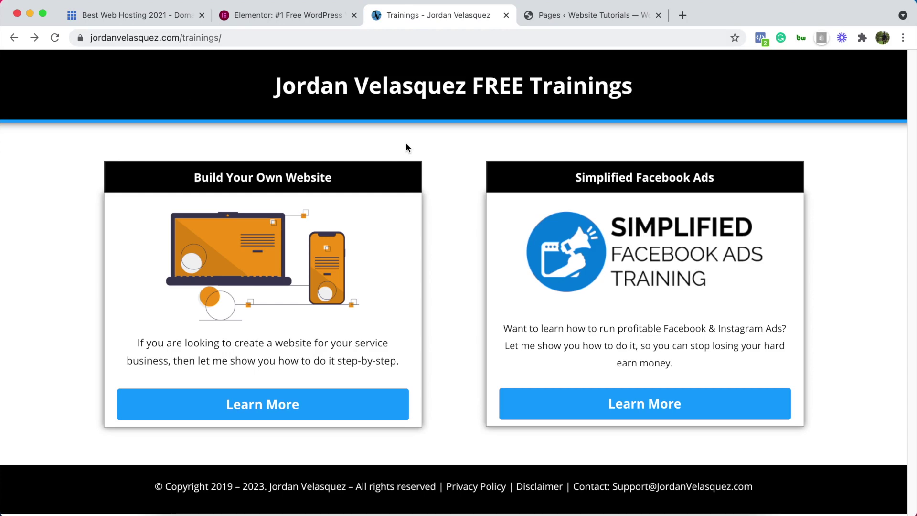
# Cycle through the Bluehost and Elementor tabs back to the Trainings page
pyautogui.click(137, 14)
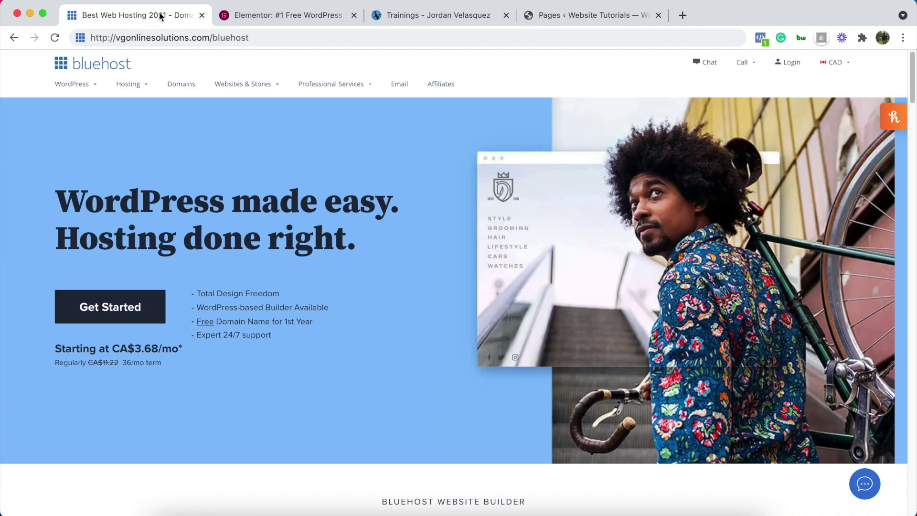
pyautogui.click(282, 18)
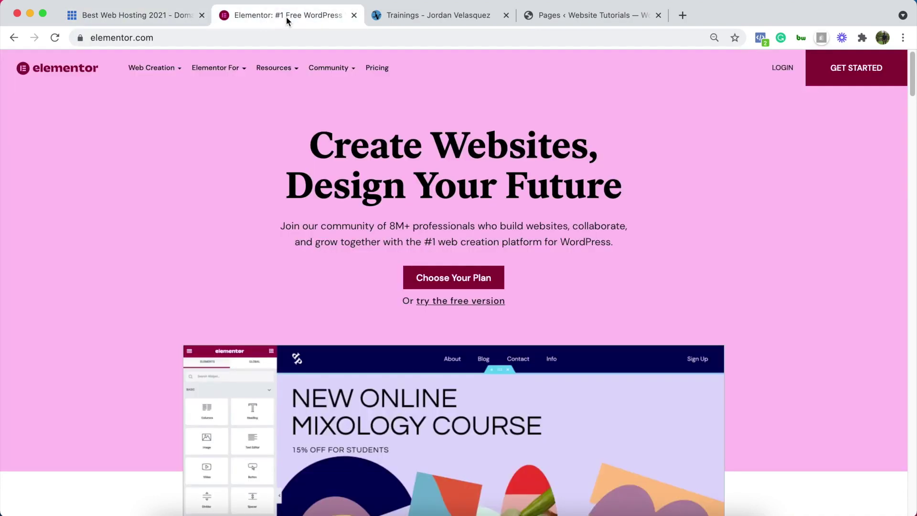
pyautogui.click(439, 16)
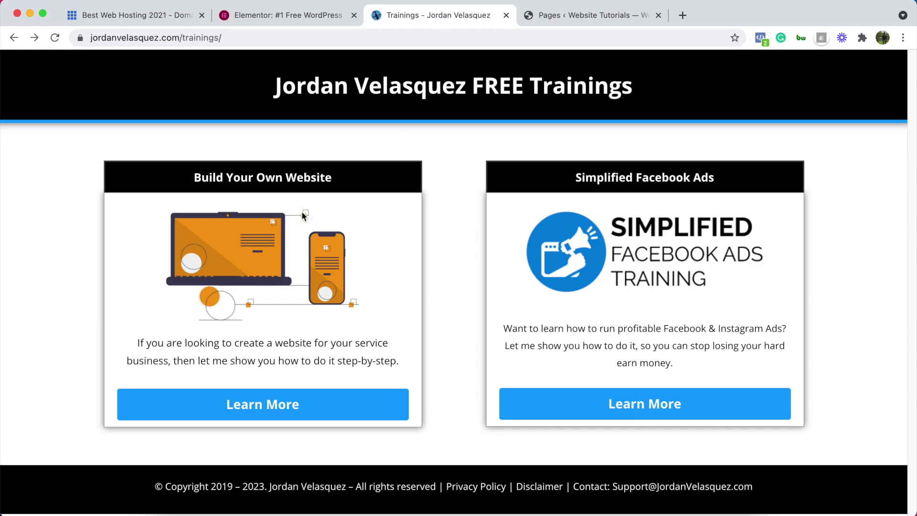
# Preview the Build Your Own Website training page, then return to /trainings/
pyautogui.click(285, 406)
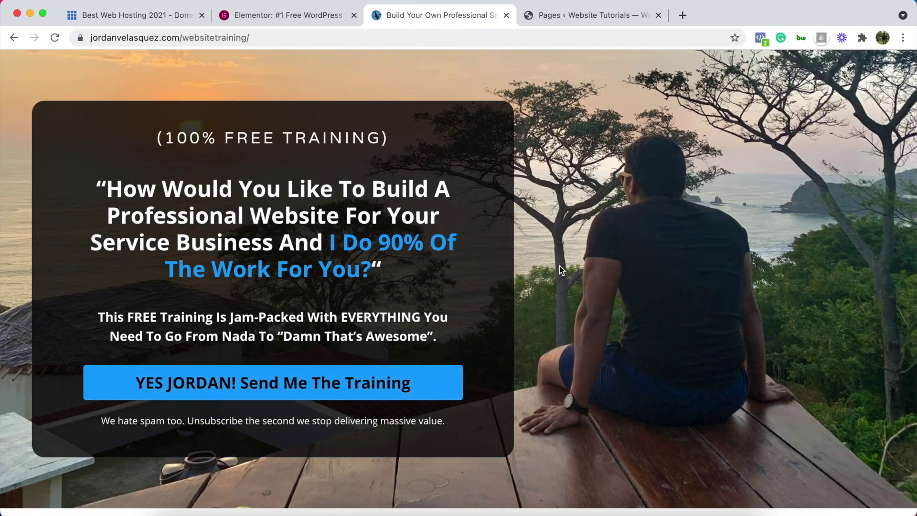
pyautogui.scroll(-8, 559, 265)
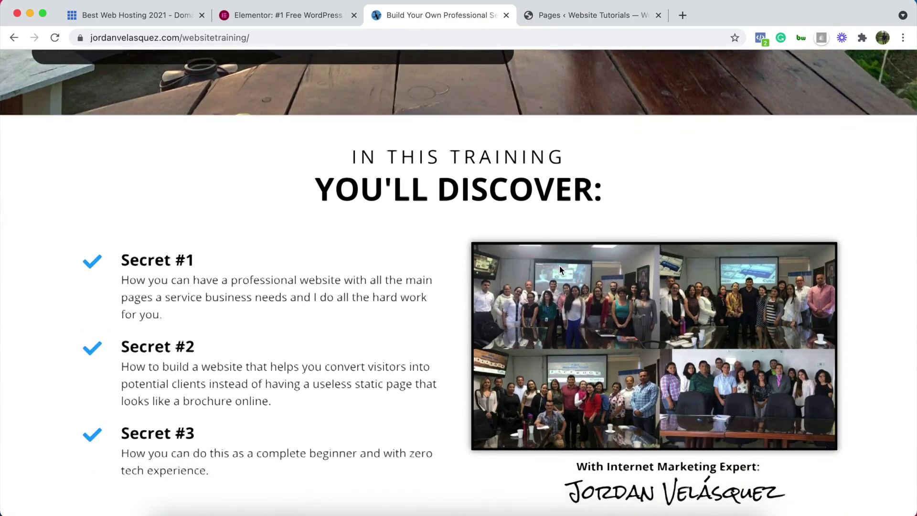
pyautogui.scroll(-20, 559, 265)
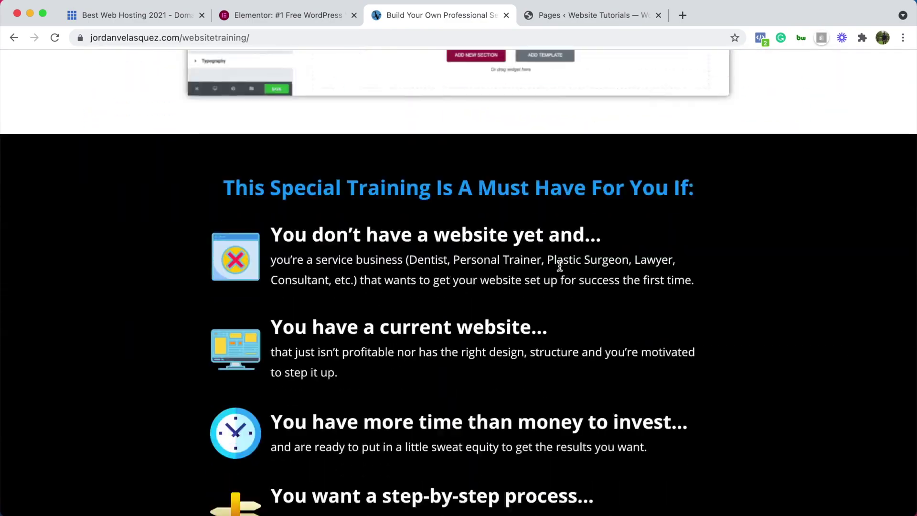
pyautogui.scroll(-5, 559, 266)
pyautogui.scroll(10, 559, 265)
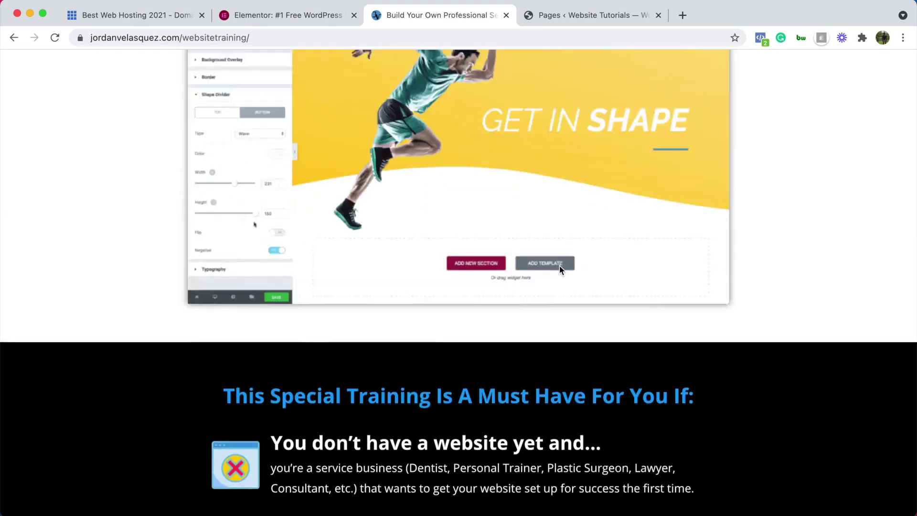
pyautogui.scroll(15, 559, 265)
pyautogui.click(14, 37)
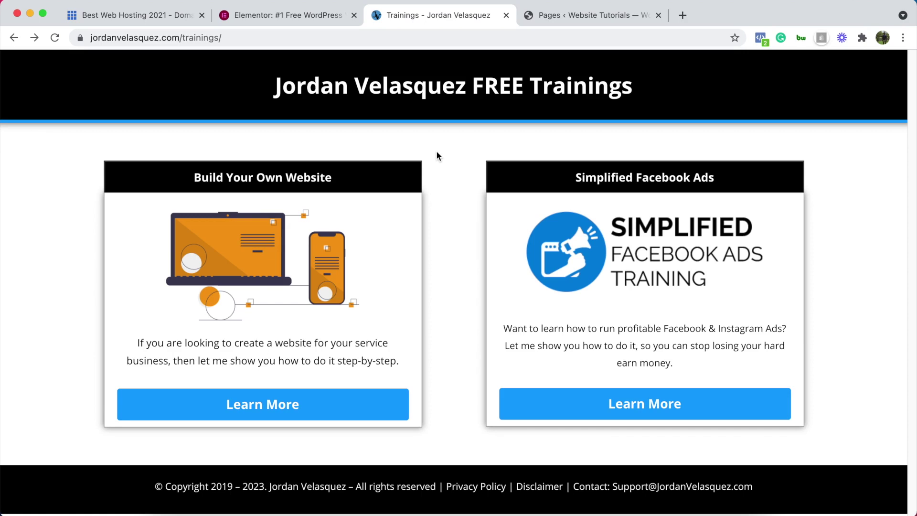
# Close the Trainings, Elementor and Bluehost tabs
pyautogui.click(506, 16)
pyautogui.click(353, 15)
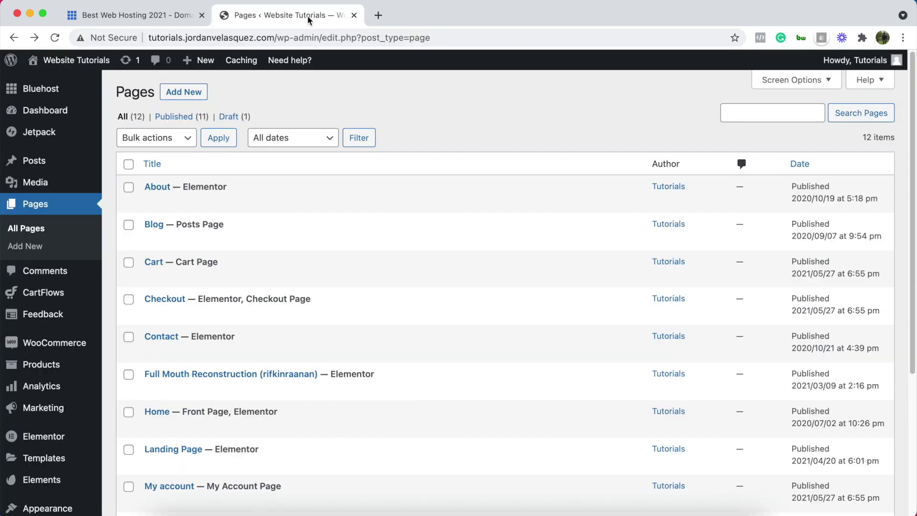
pyautogui.click(202, 15)
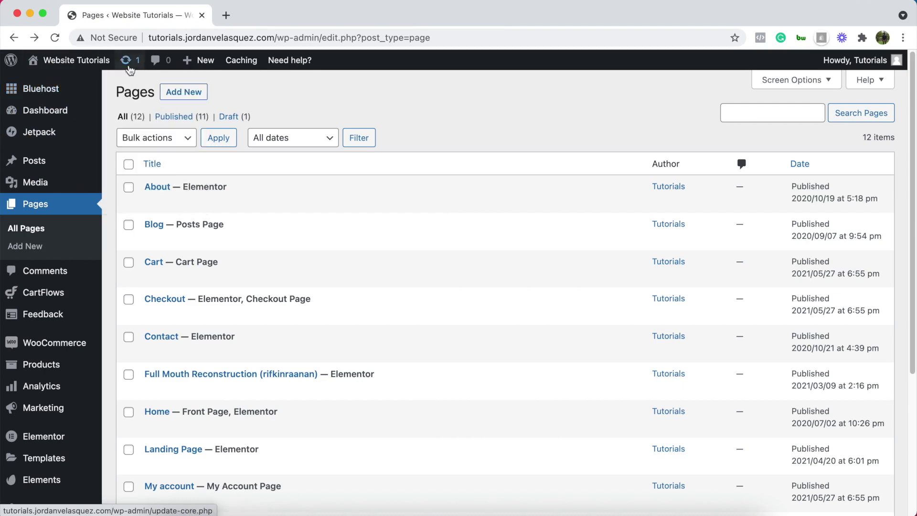
# Publish a new page titled 'Links' and open it in Elementor
pyautogui.click(184, 92)
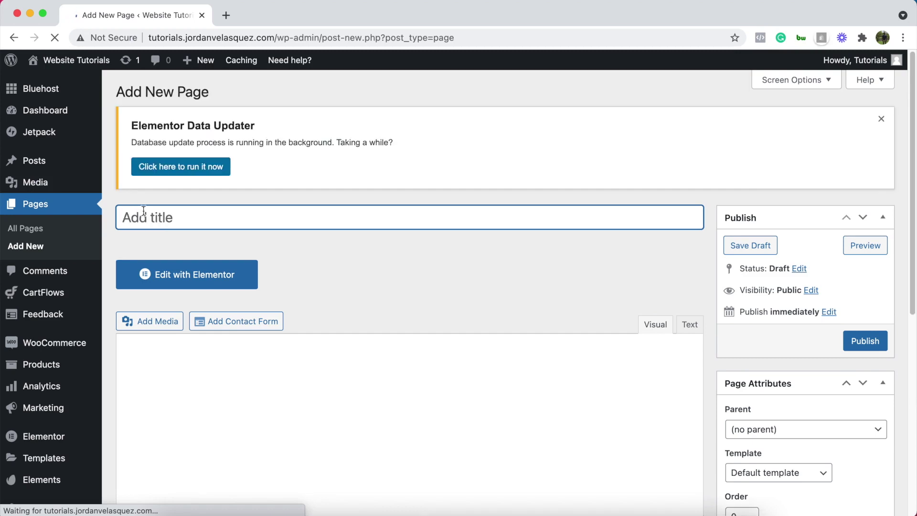
pyautogui.write('Links')
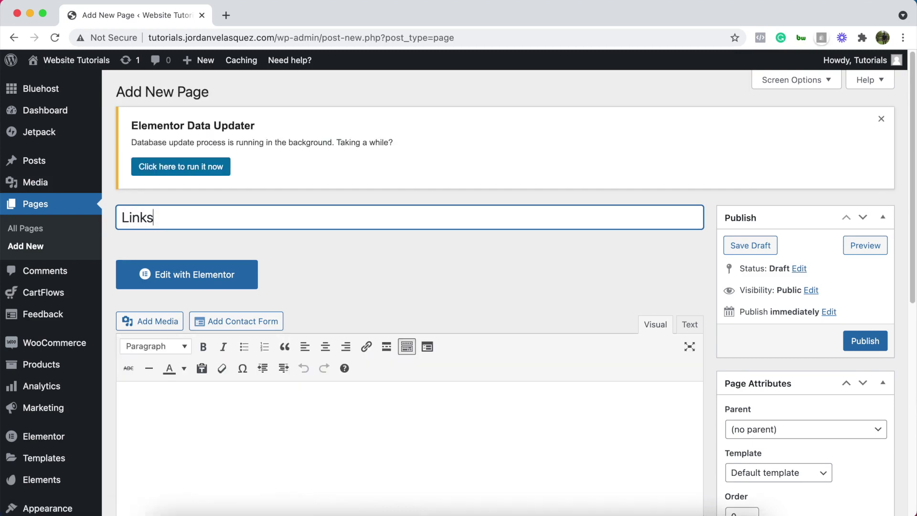
pyautogui.click(877, 337)
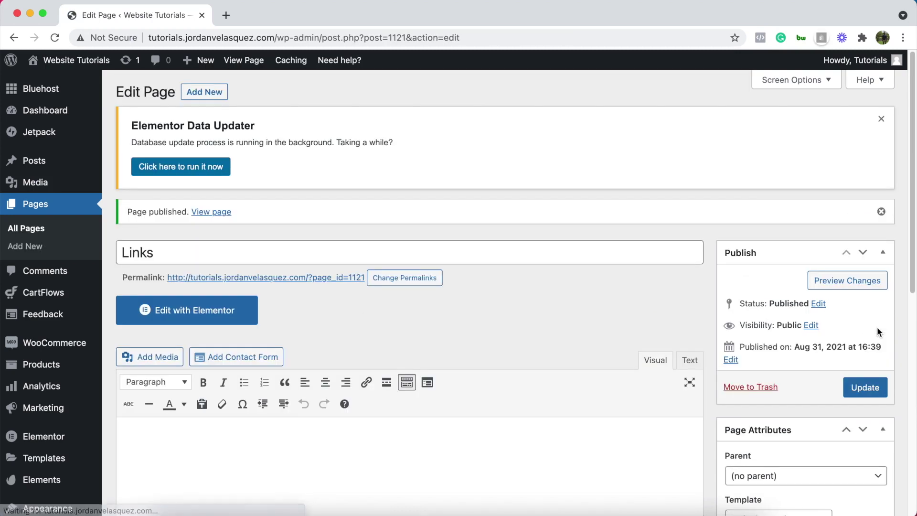
pyautogui.click(201, 317)
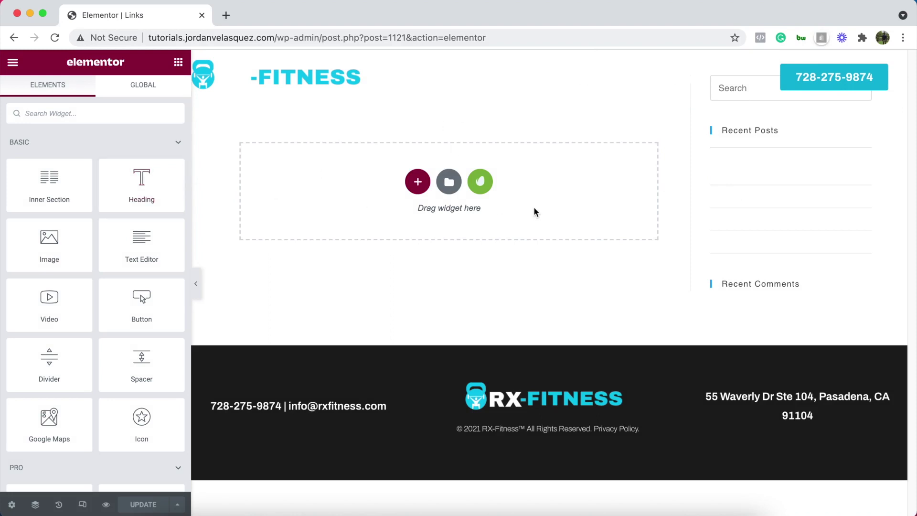
# Set the Links page layout to Elementor Canvas in Page Settings
pyautogui.click(13, 506)
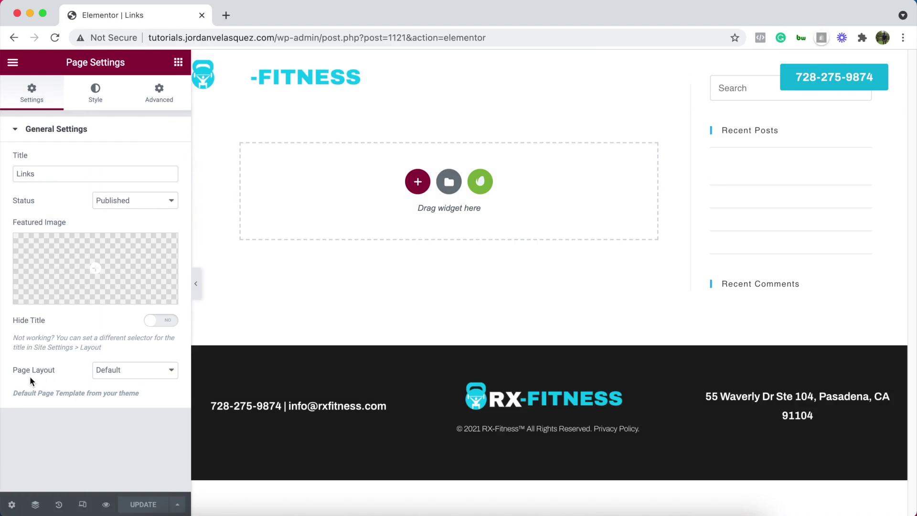
pyautogui.click(142, 376)
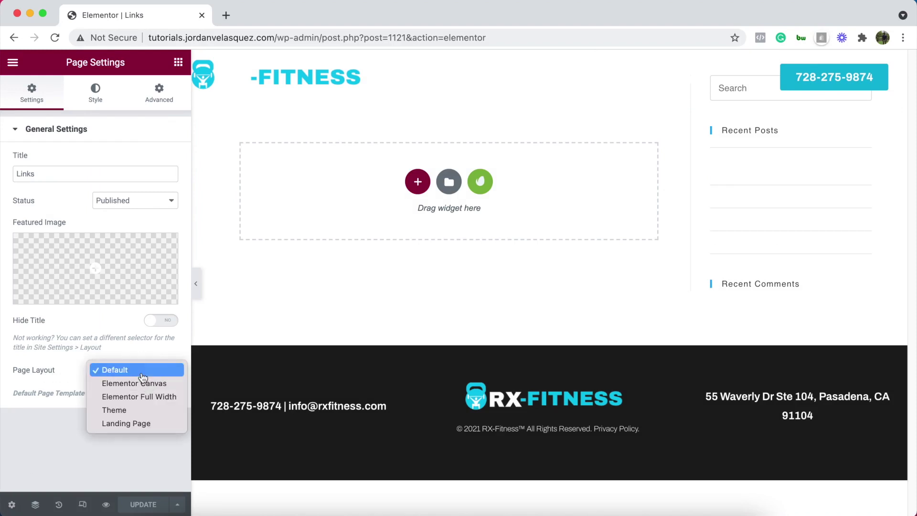
pyautogui.click(114, 385)
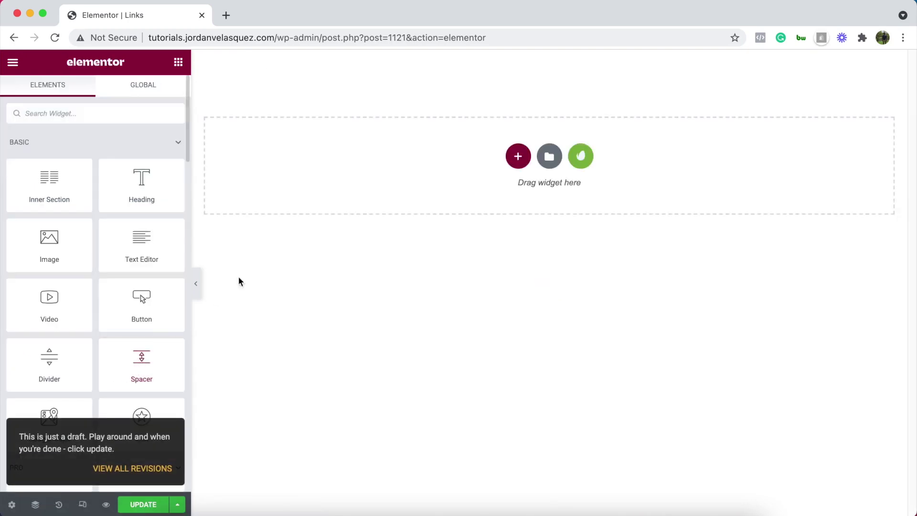
pyautogui.click(519, 157)
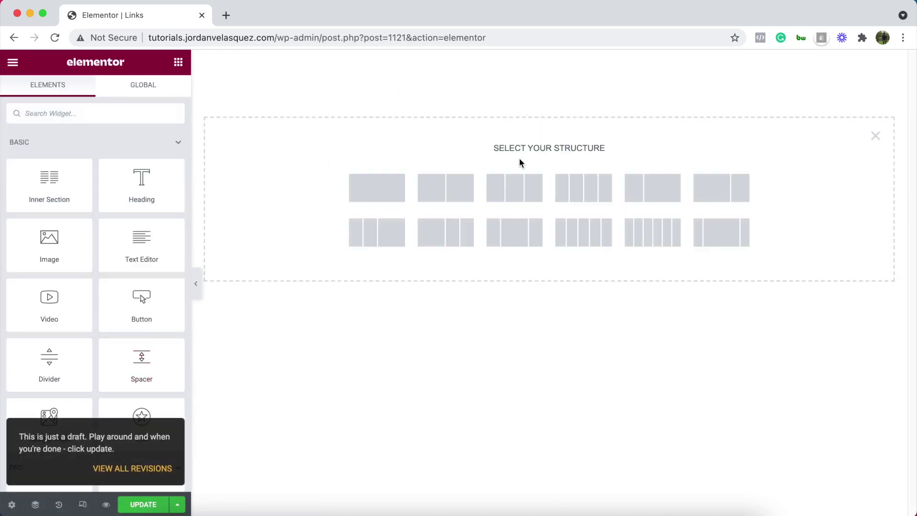
# Add a single-column section with a classic teal #56EFD3 background
pyautogui.click(377, 187)
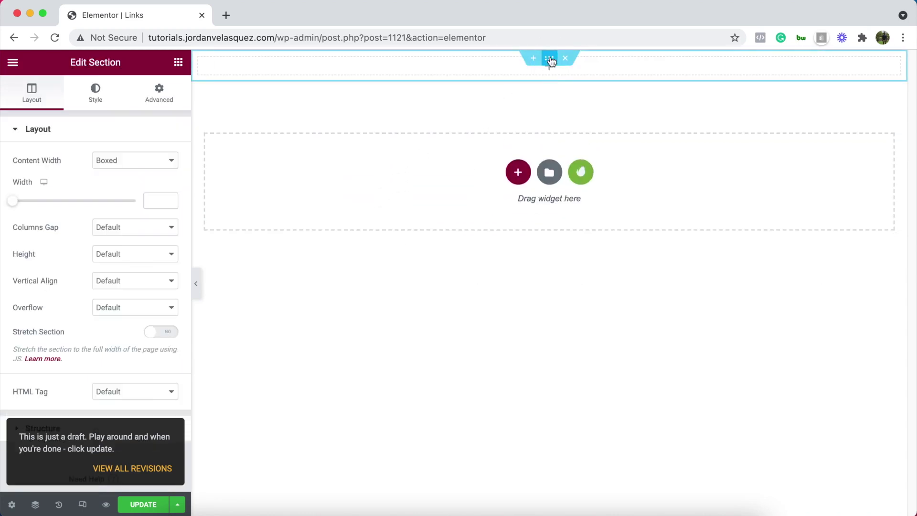
pyautogui.click(95, 98)
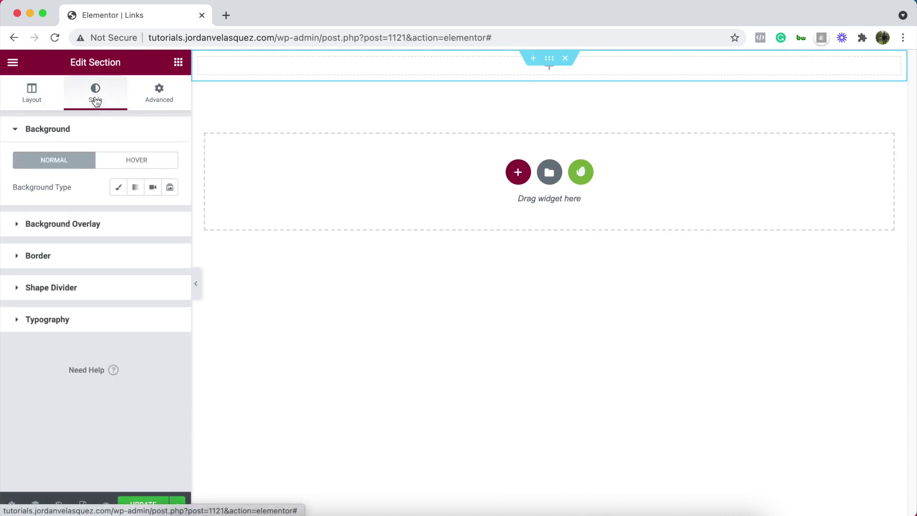
pyautogui.click(118, 187)
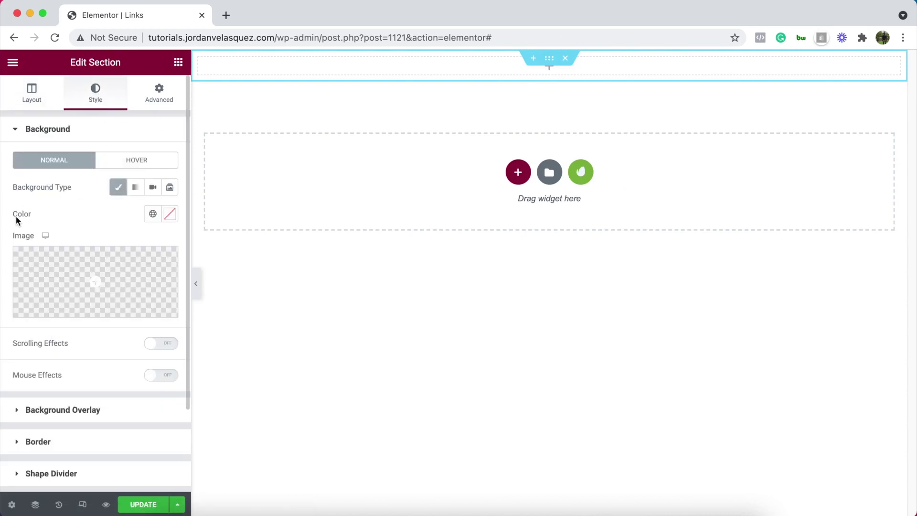
pyautogui.click(170, 214)
pyautogui.click(153, 214)
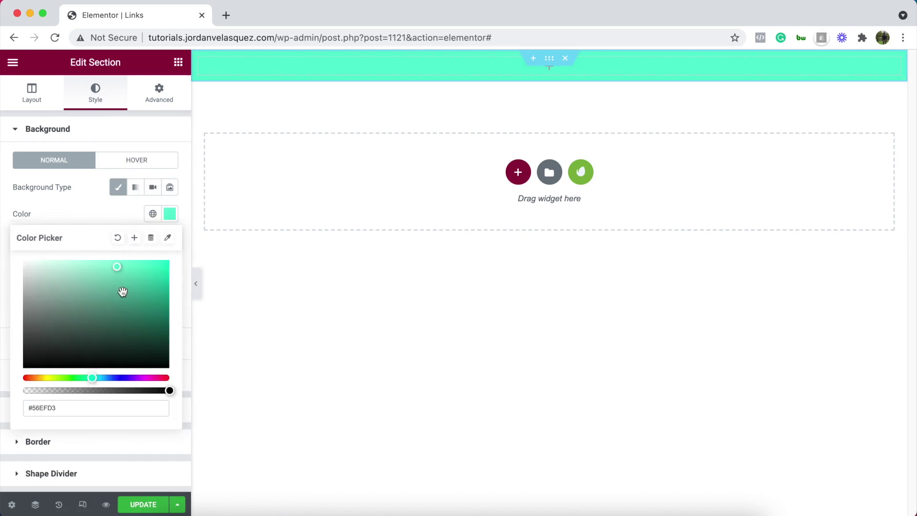
pyautogui.click(128, 210)
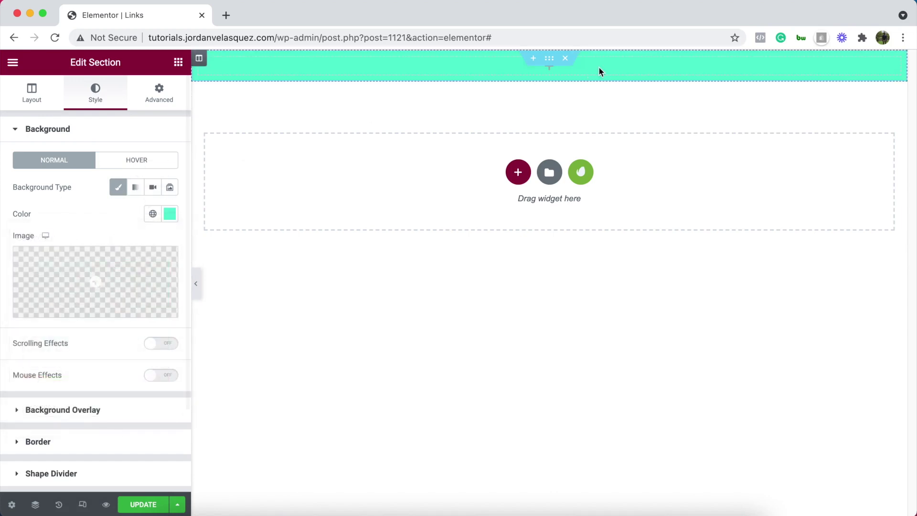
pyautogui.click(178, 62)
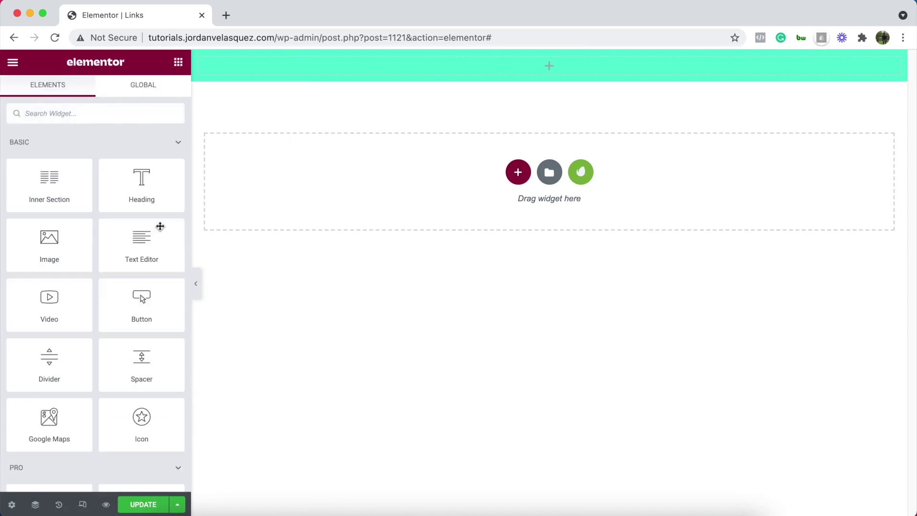
# Add an Image widget showing Results_pic3.jpg at Thumbnail (150 x 150) size
pyautogui.moveTo(62, 240); pyautogui.dragTo(569, 70)
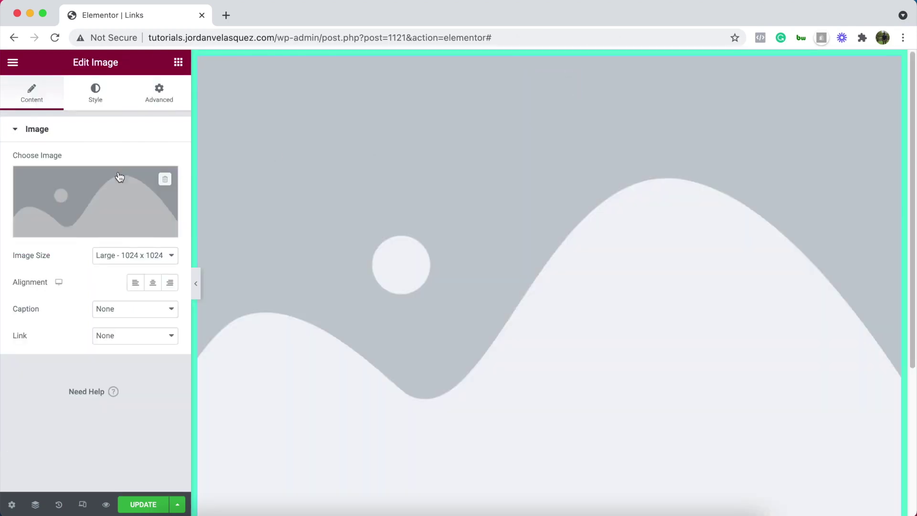
pyautogui.click(80, 233)
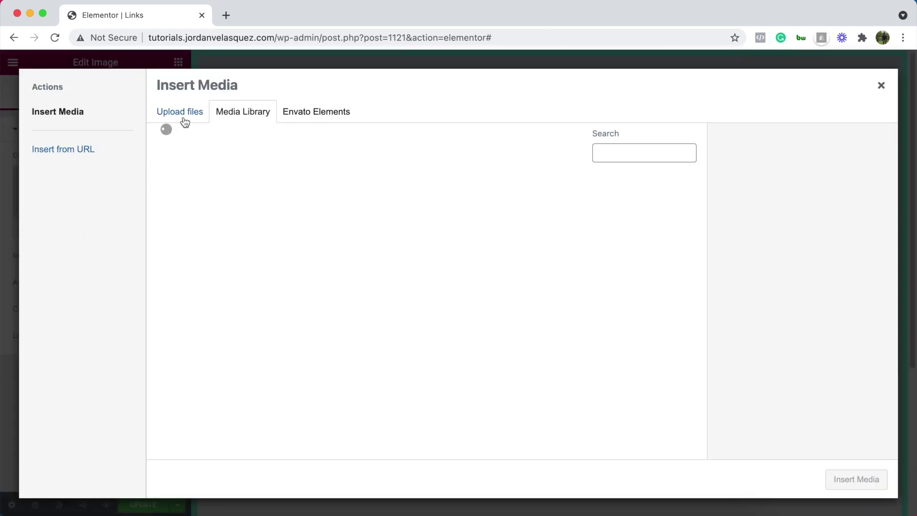
pyautogui.scroll(-4, 492, 318)
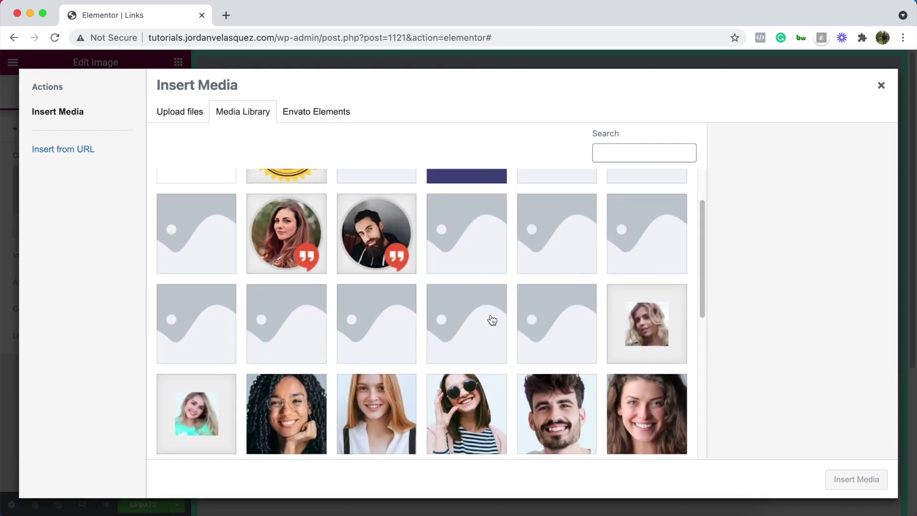
pyautogui.click(323, 390)
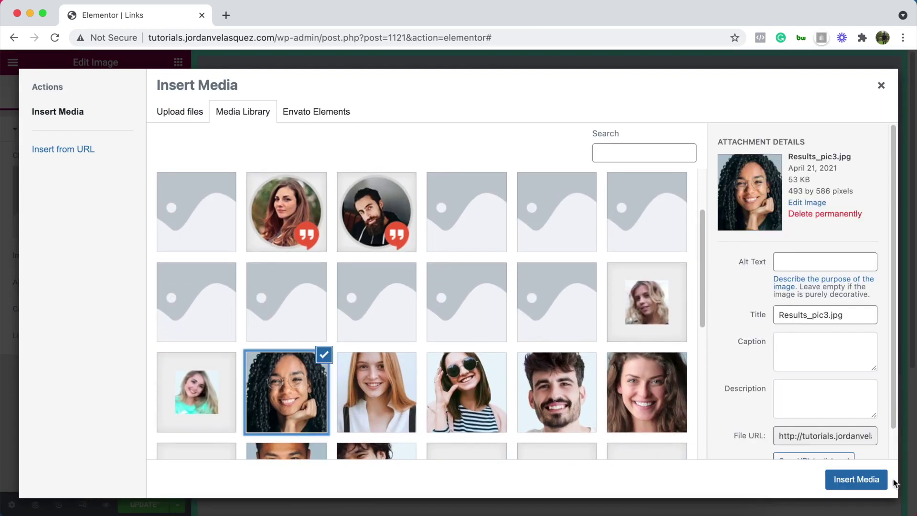
pyautogui.click(859, 479)
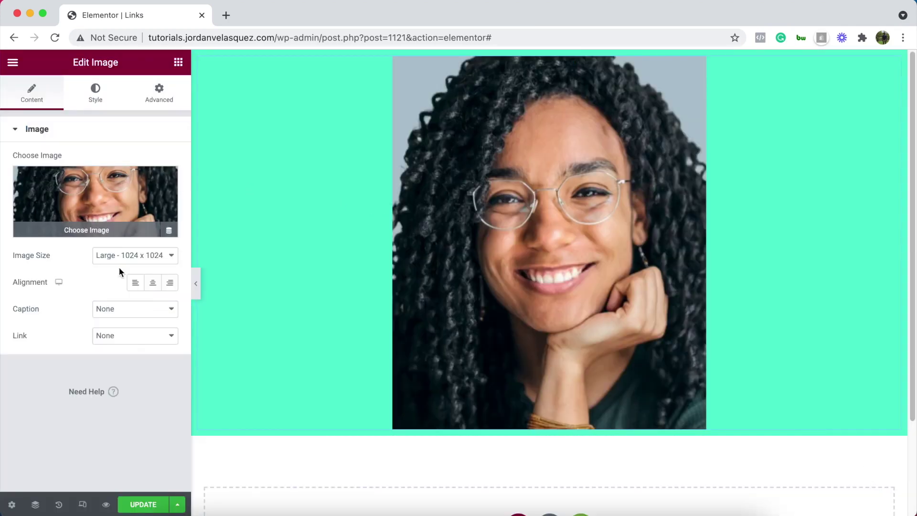
pyautogui.click(142, 260)
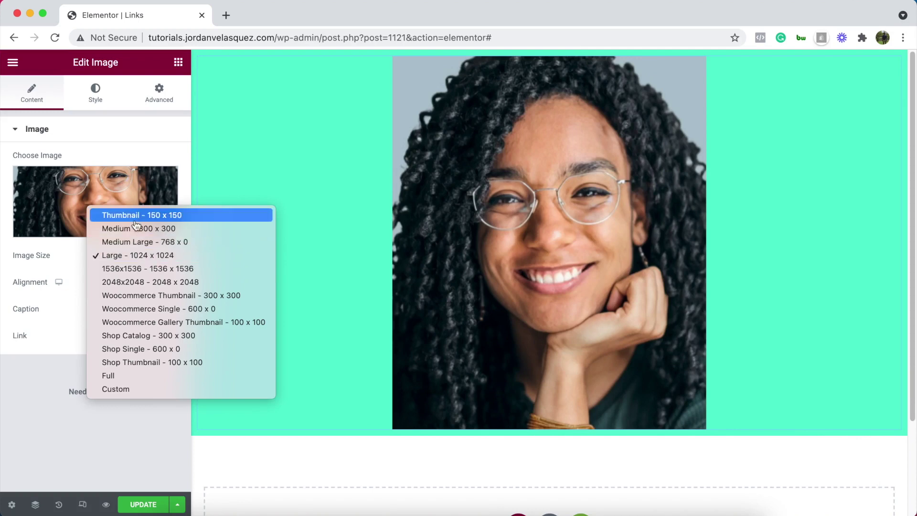
pyautogui.click(37, 268)
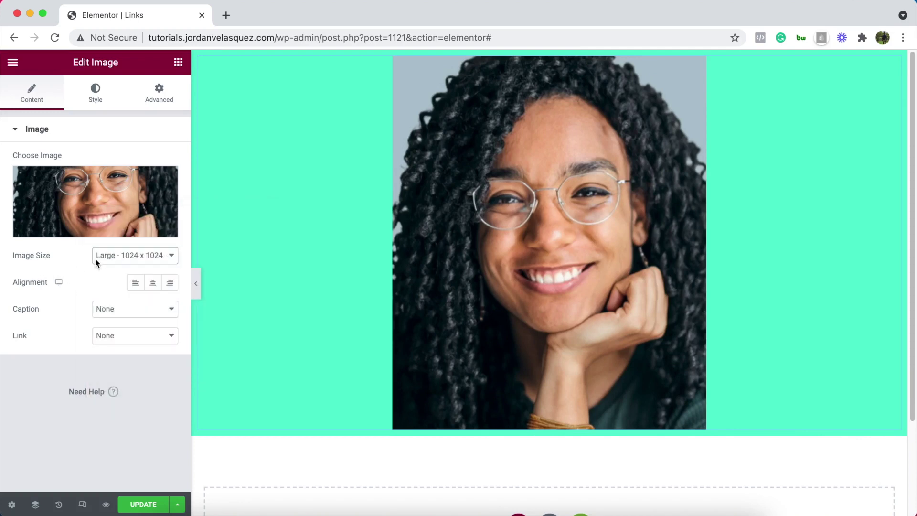
pyautogui.click(115, 257)
pyautogui.click(144, 216)
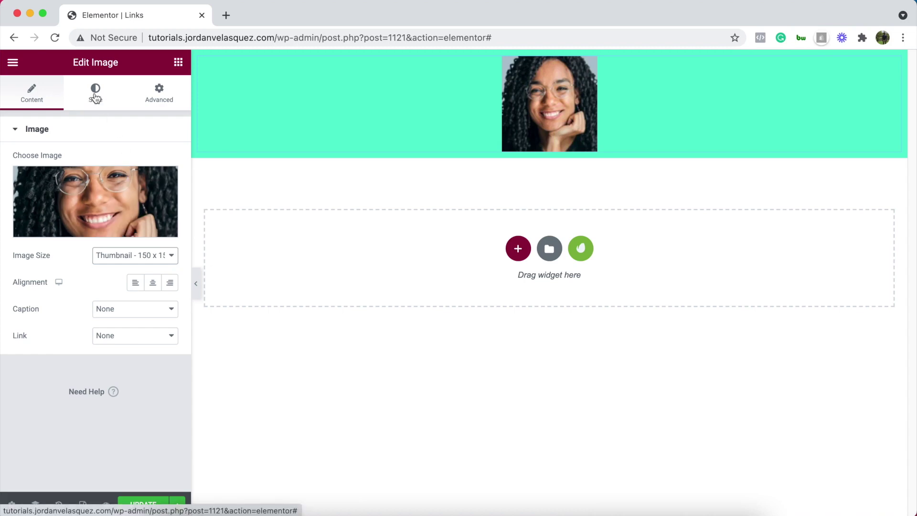
# Make the photo circular with border radius 100 and set its width to 12%
pyautogui.click(96, 97)
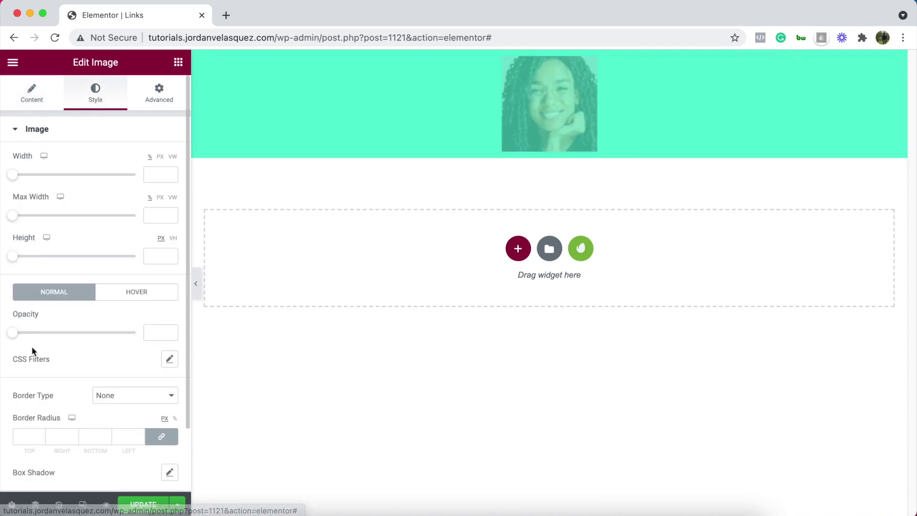
pyautogui.scroll(-2, 46, 353)
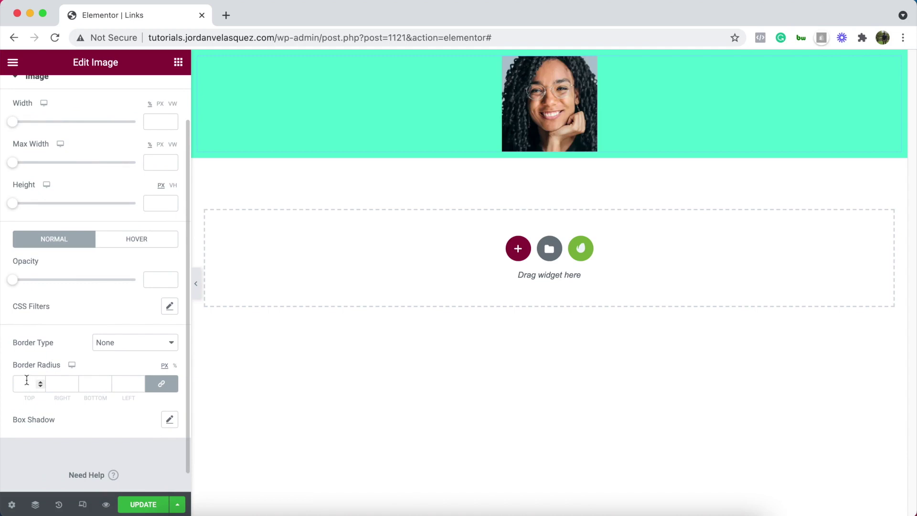
pyautogui.click(39, 383)
pyautogui.click(40, 386)
pyautogui.click(40, 387)
pyautogui.write('00')
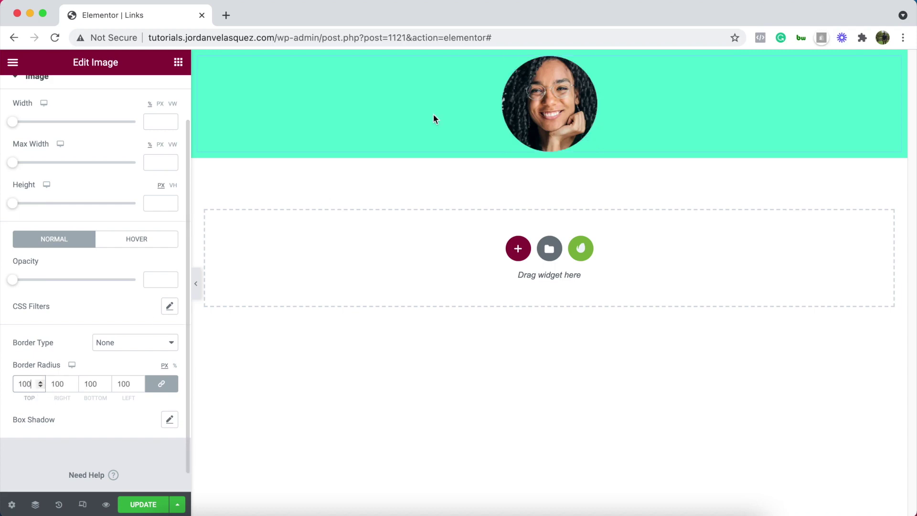
pyautogui.scroll(2, 72, 191)
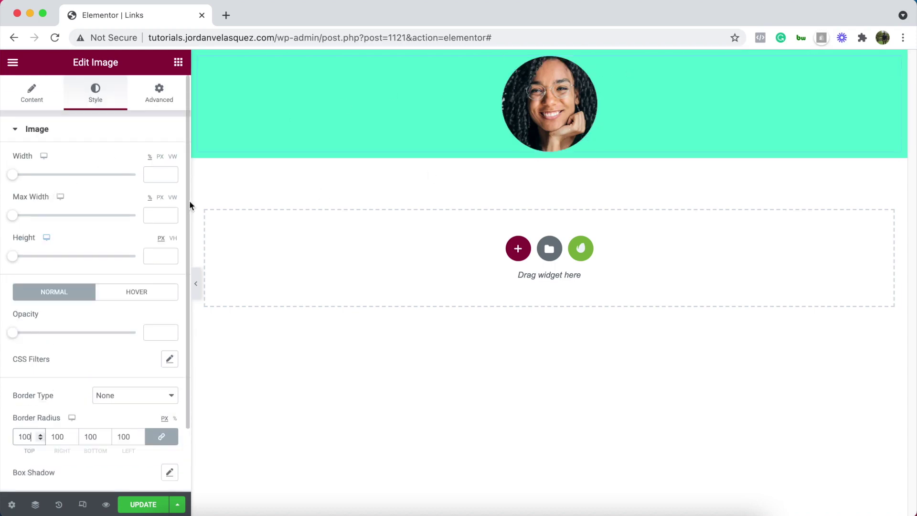
pyautogui.moveTo(13, 176); pyautogui.dragTo(25, 176)
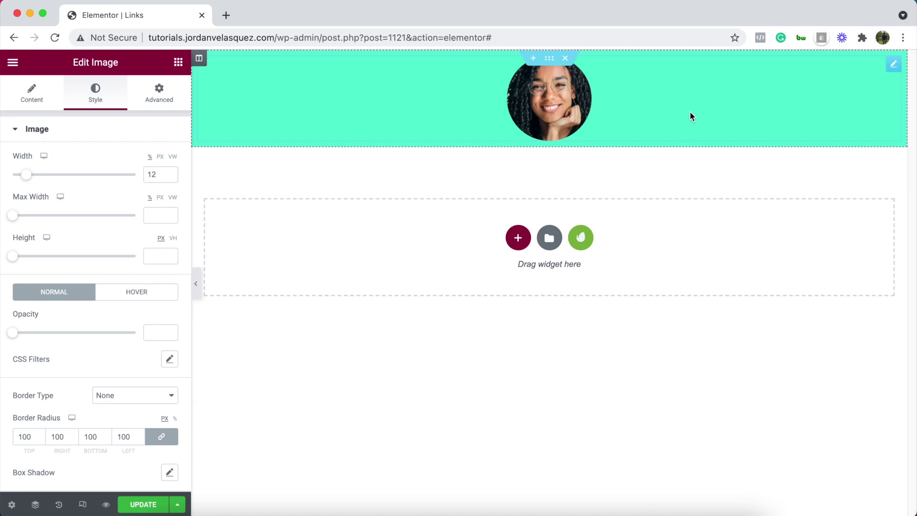
# Add a centred Heading widget below the photo containing the person's full name
pyautogui.click(178, 62)
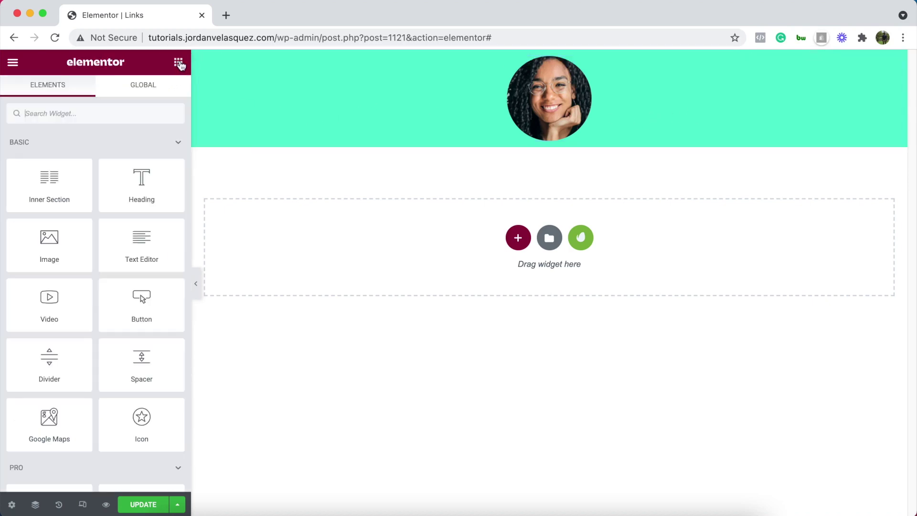
pyautogui.moveTo(142, 186); pyautogui.dragTo(542, 147)
pyautogui.tripleClick(94, 173)
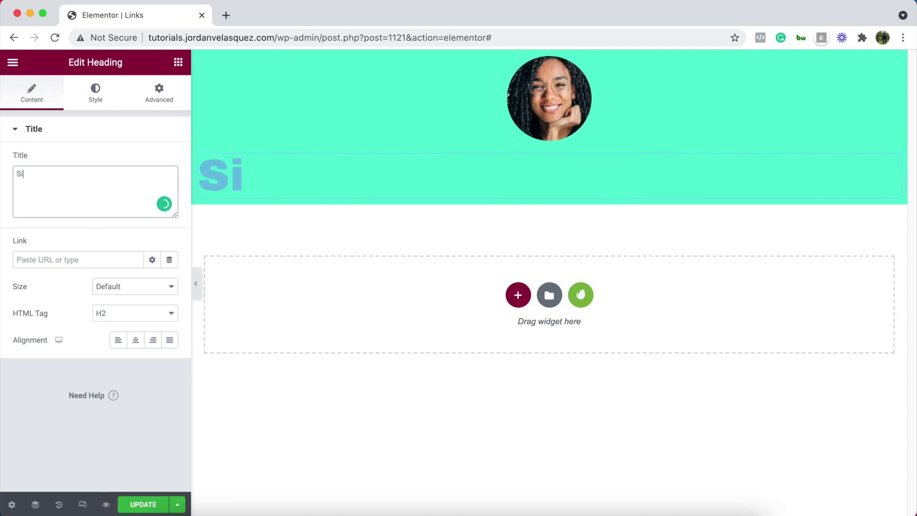
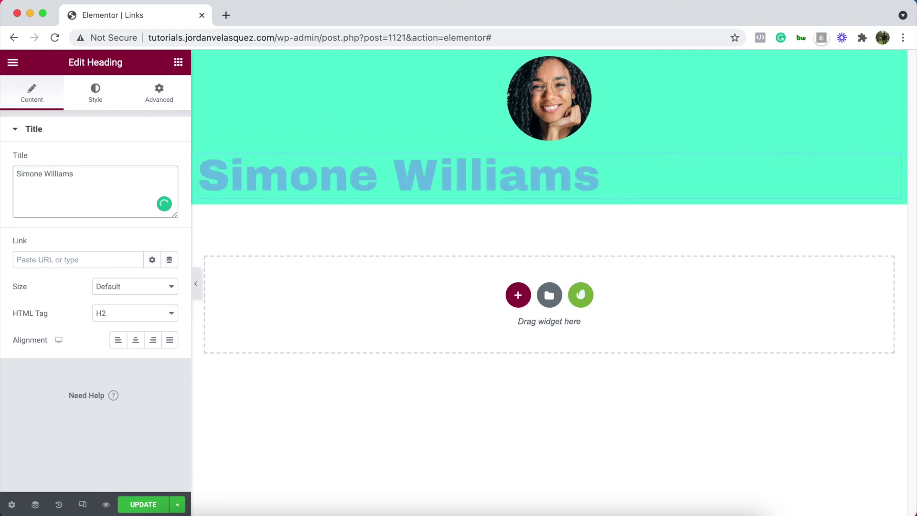
pyautogui.click(136, 339)
pyautogui.click(96, 92)
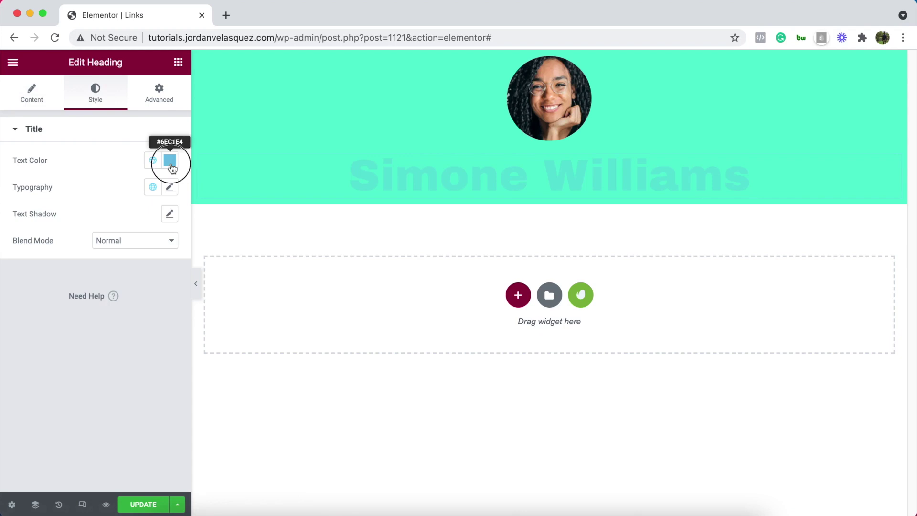
# Style the name heading in black #000000, Roboto font, size 40 px
pyautogui.click(170, 162)
pyautogui.moveTo(99, 217); pyautogui.dragTo(16, 324)
pyautogui.click(129, 165)
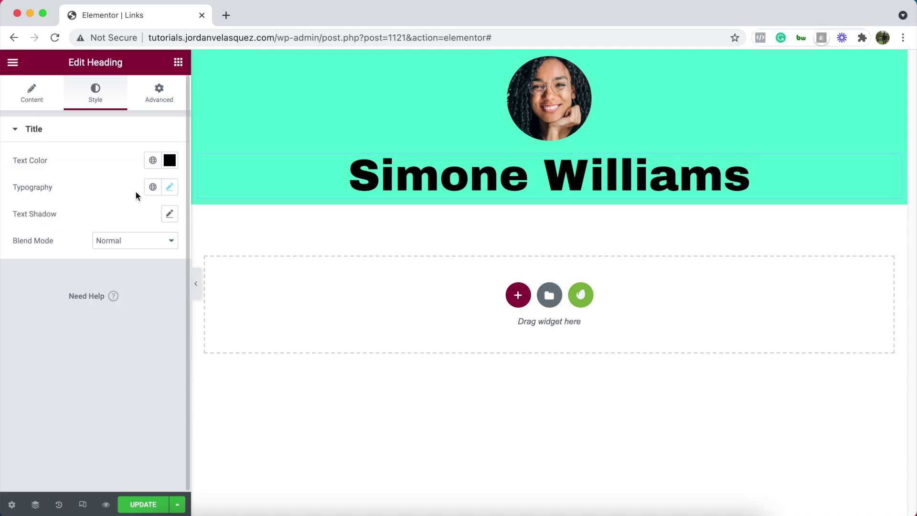
pyautogui.click(170, 188)
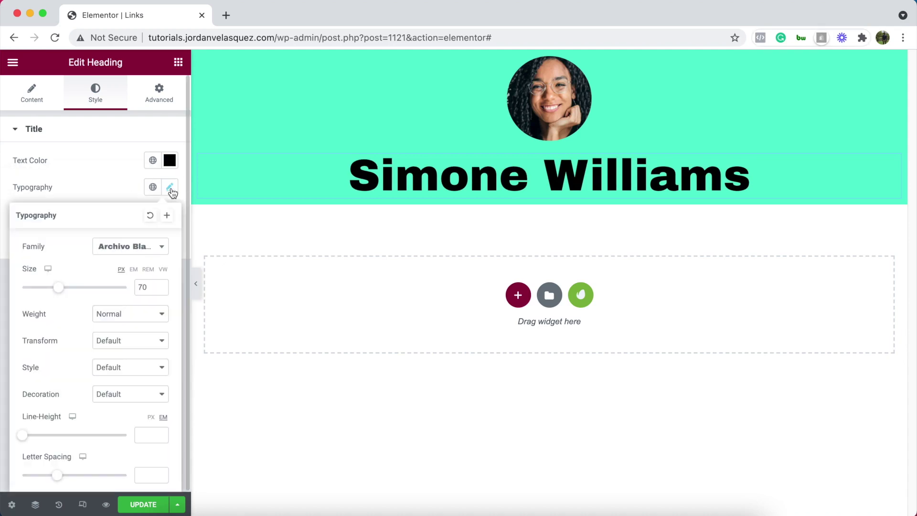
pyautogui.click(162, 247)
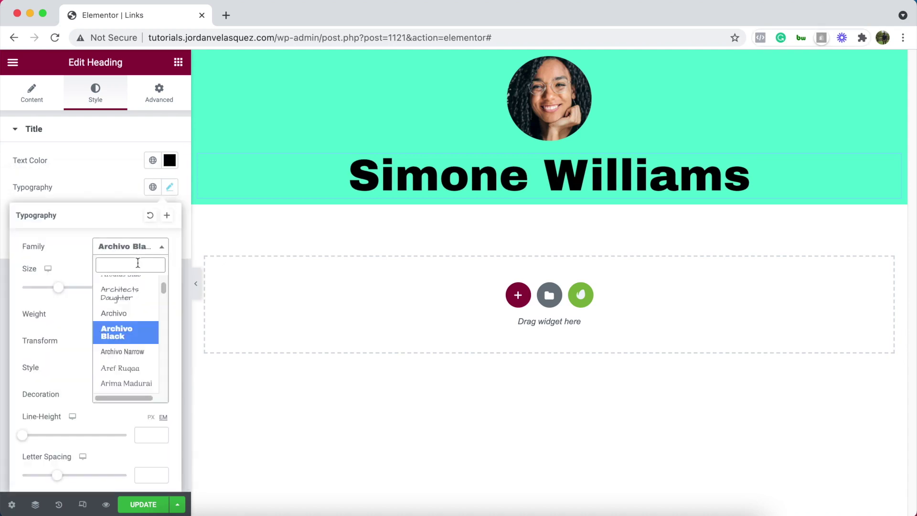
pyautogui.write('robo')
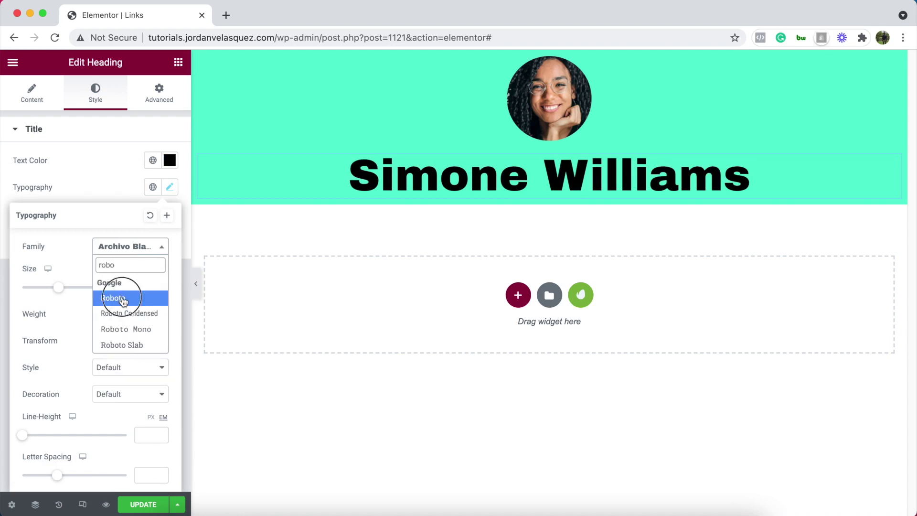
pyautogui.click(119, 297)
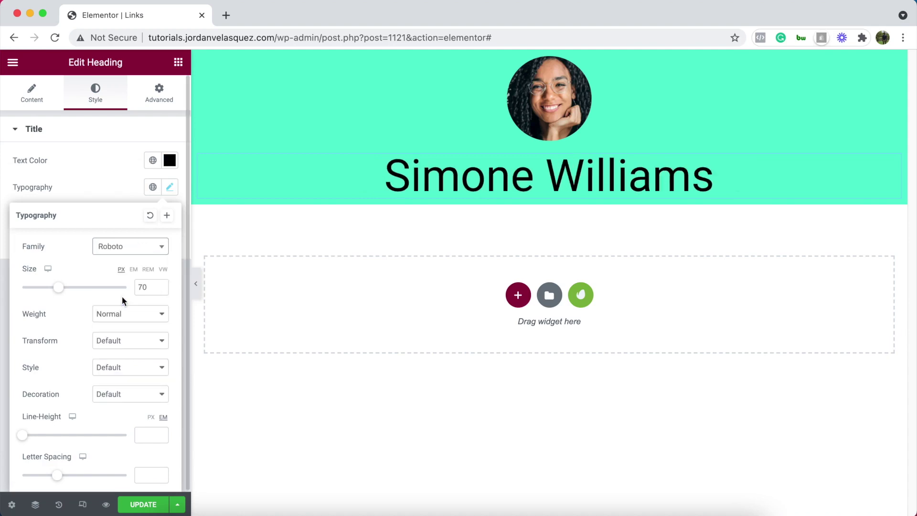
pyautogui.moveTo(61, 292); pyautogui.dragTo(43, 290)
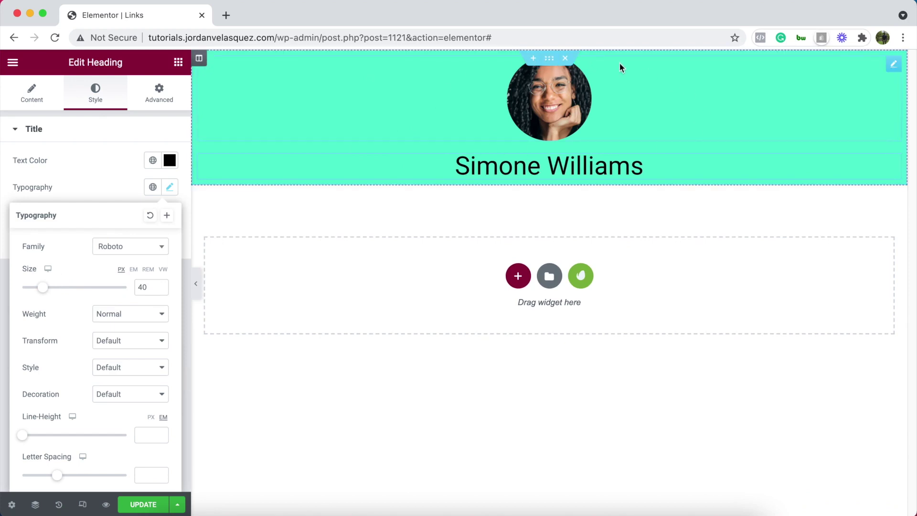
# Duplicate the teal section and delete its photo and heading, leaving an empty column
pyautogui.rightClick(549, 57)
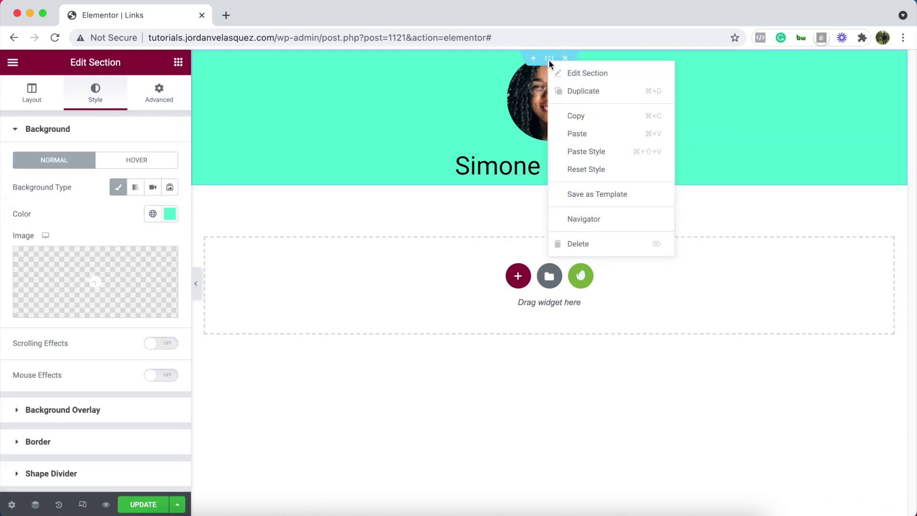
pyautogui.click(585, 92)
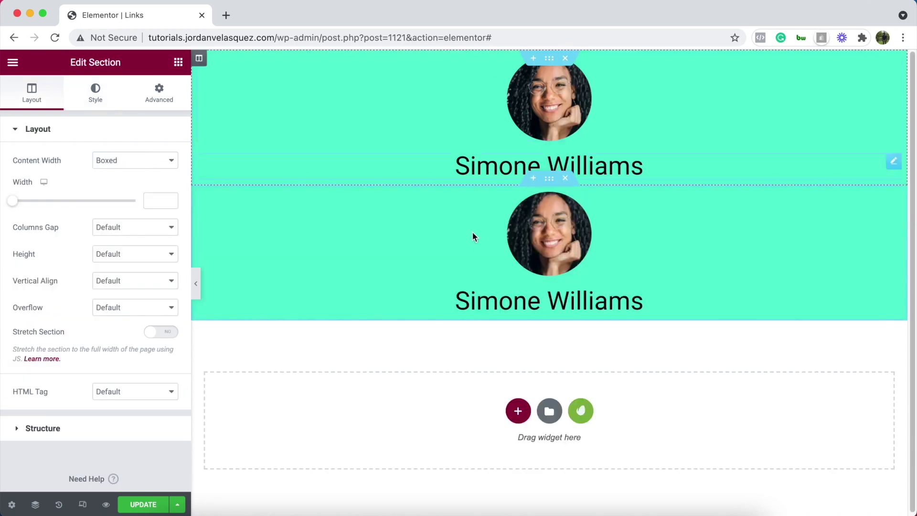
pyautogui.rightClick(792, 207)
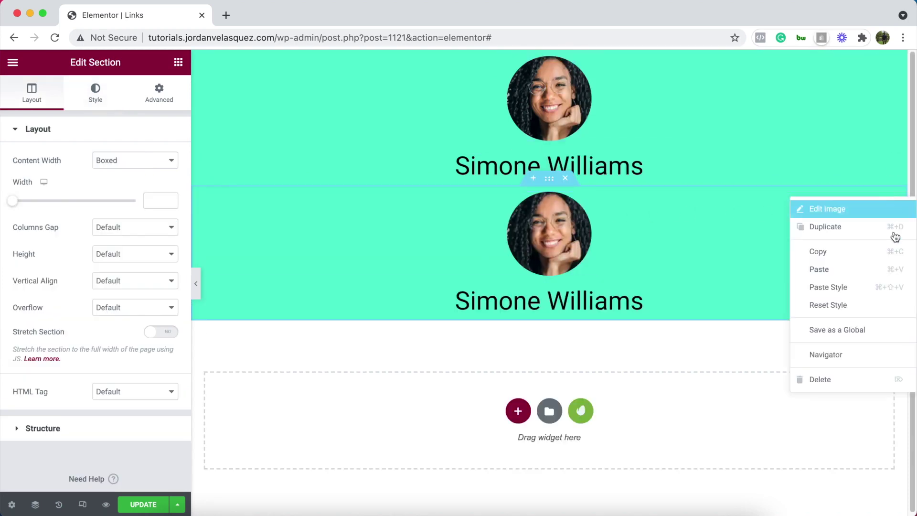
pyautogui.click(821, 379)
pyautogui.rightClick(895, 200)
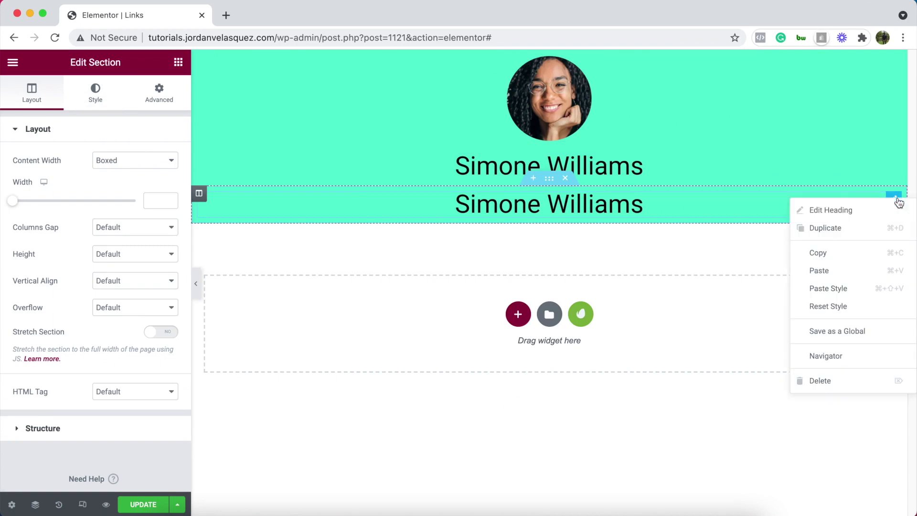
pyautogui.click(819, 382)
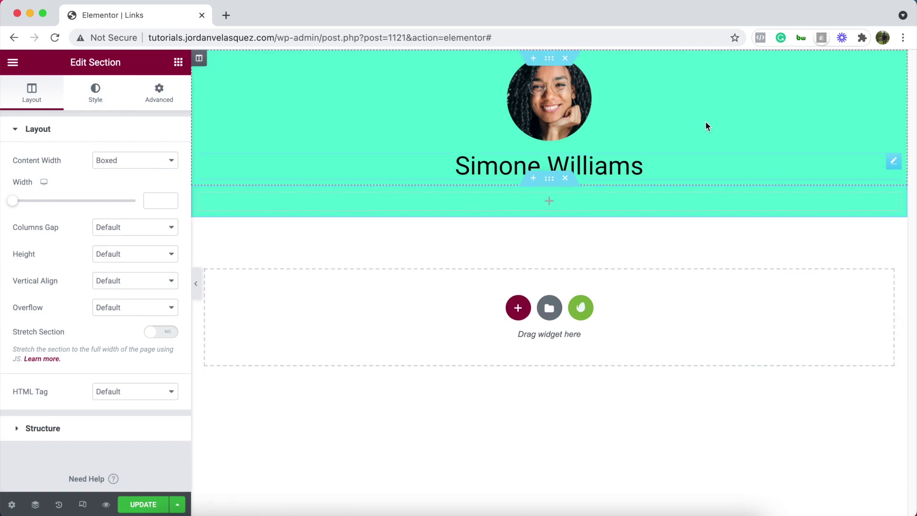
# Place a centred Button widget reading 'Website' in the empty column
pyautogui.click(178, 63)
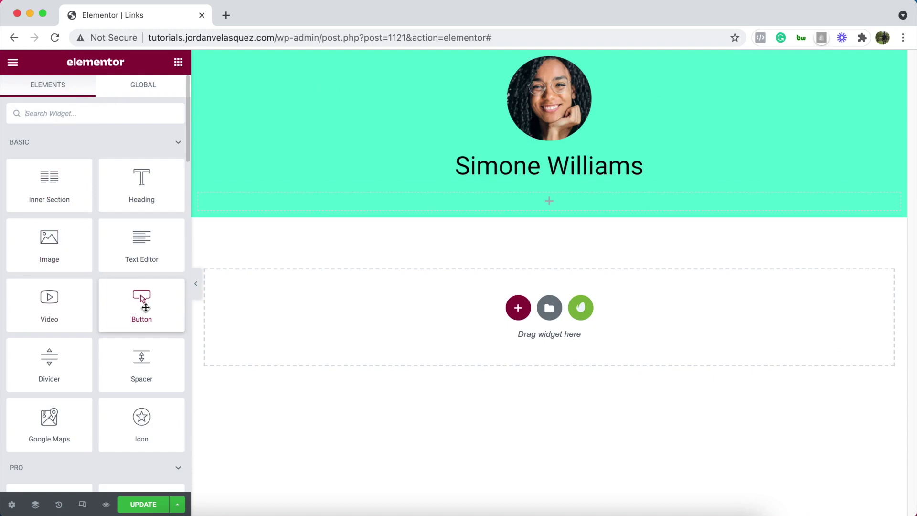
pyautogui.moveTo(140, 301); pyautogui.dragTo(573, 201)
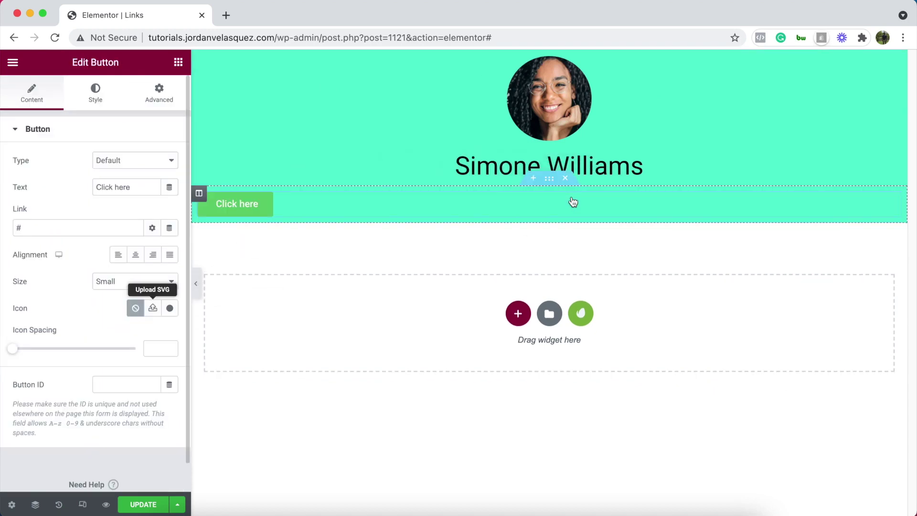
pyautogui.click(137, 263)
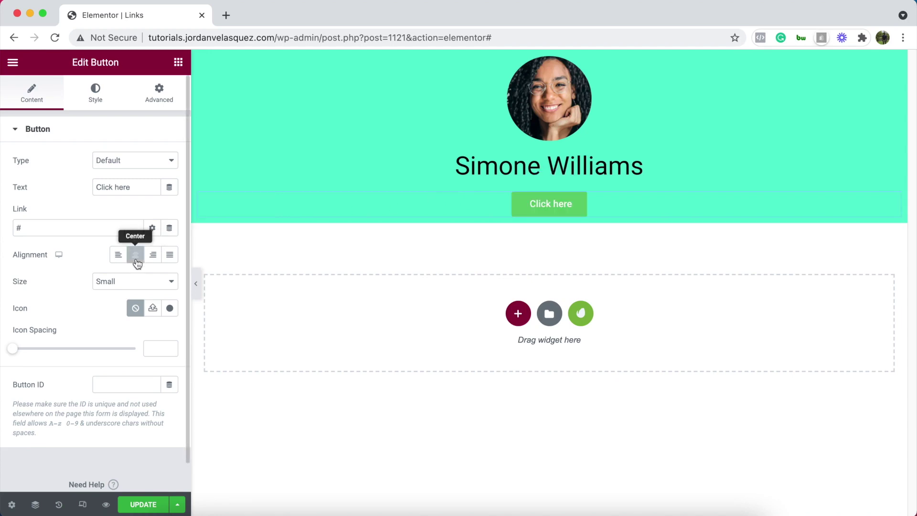
pyautogui.tripleClick(139, 185)
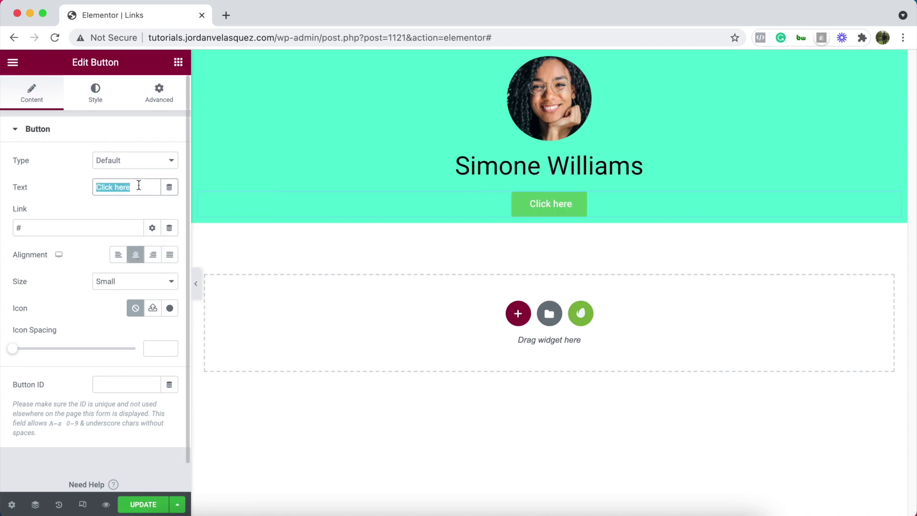
pyautogui.write('Website')
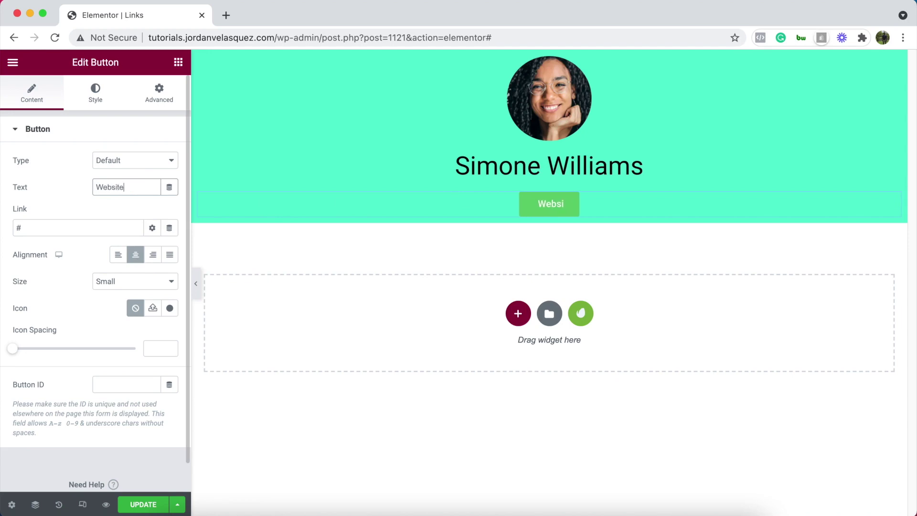
# Start the button's link and copy Google's web address from a new tab
pyautogui.click(67, 228)
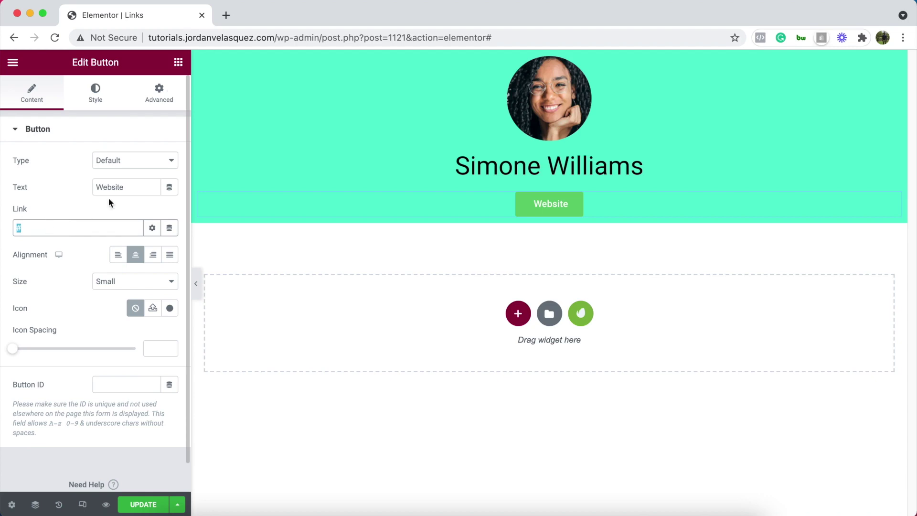
pyautogui.click(228, 17)
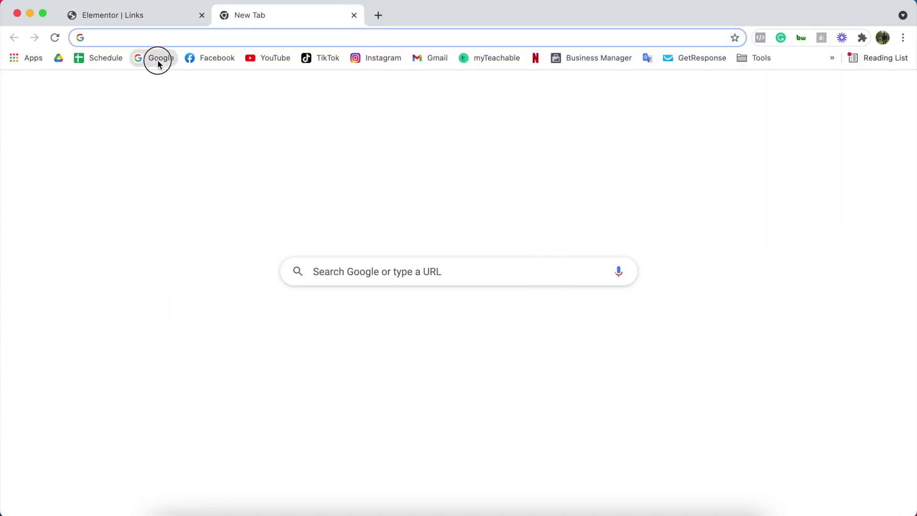
pyautogui.click(158, 58)
pyautogui.click(148, 36)
pyautogui.press('super+c')
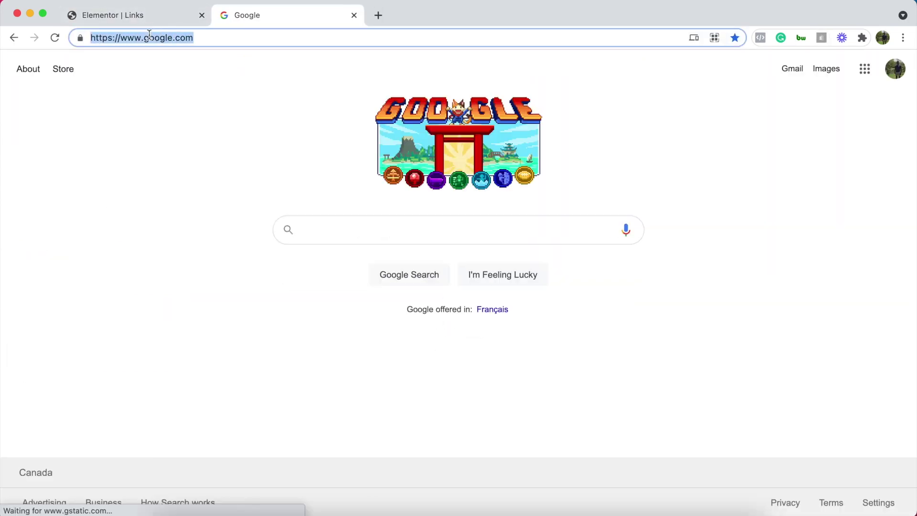
pyautogui.click(353, 15)
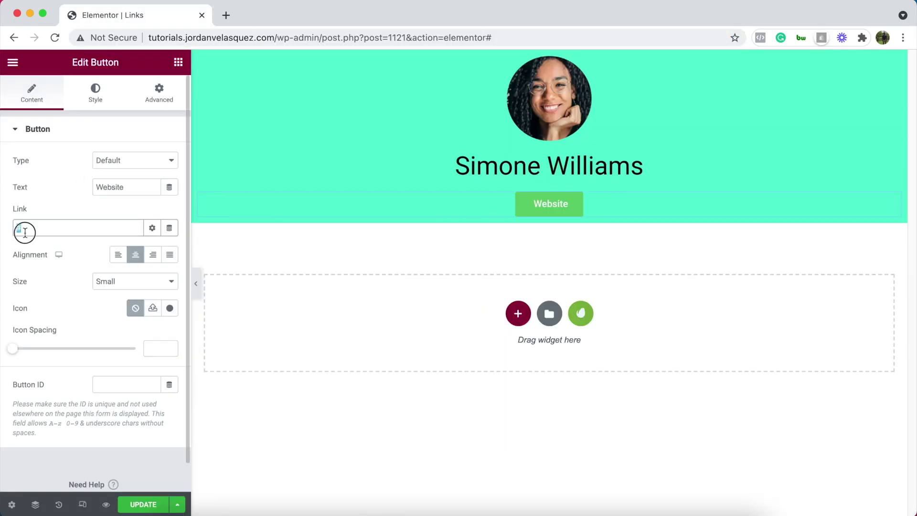
pyautogui.press('super+v')
pyautogui.click(55, 204)
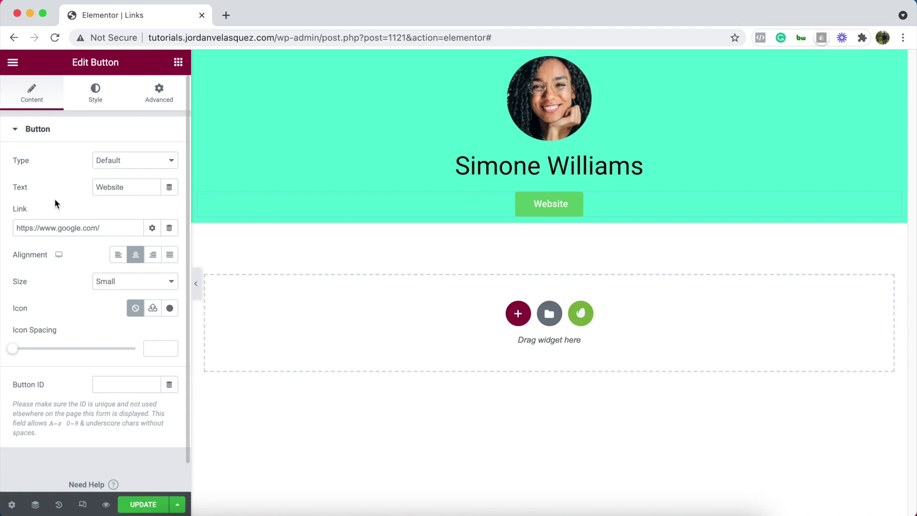
pyautogui.click(135, 281)
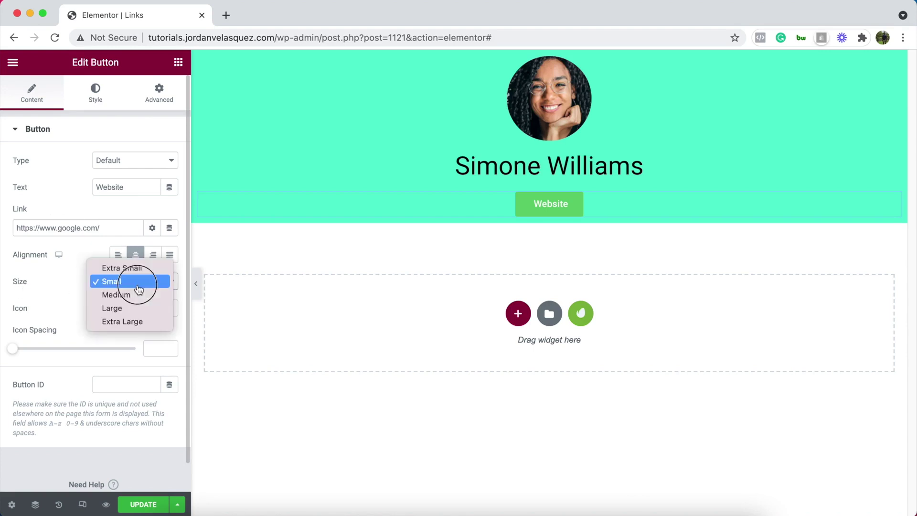
pyautogui.click(132, 297)
pyautogui.click(135, 282)
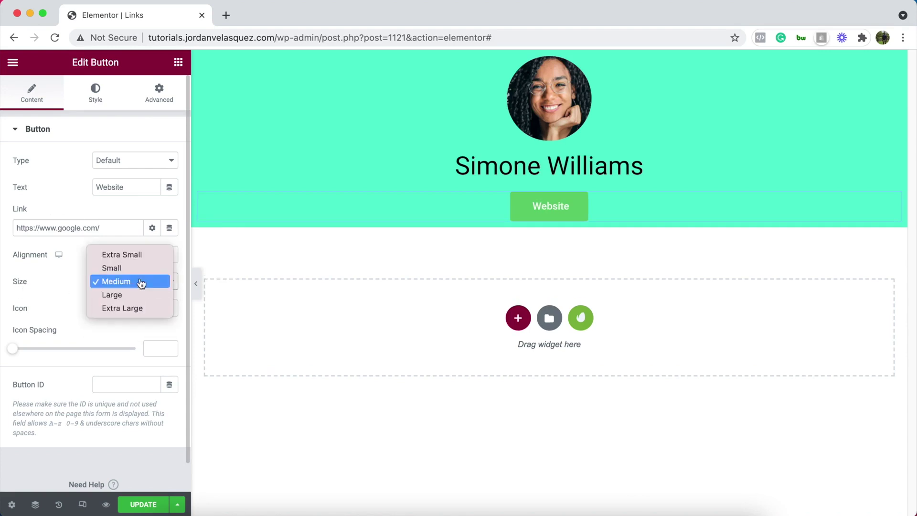
pyautogui.click(127, 292)
pyautogui.click(134, 285)
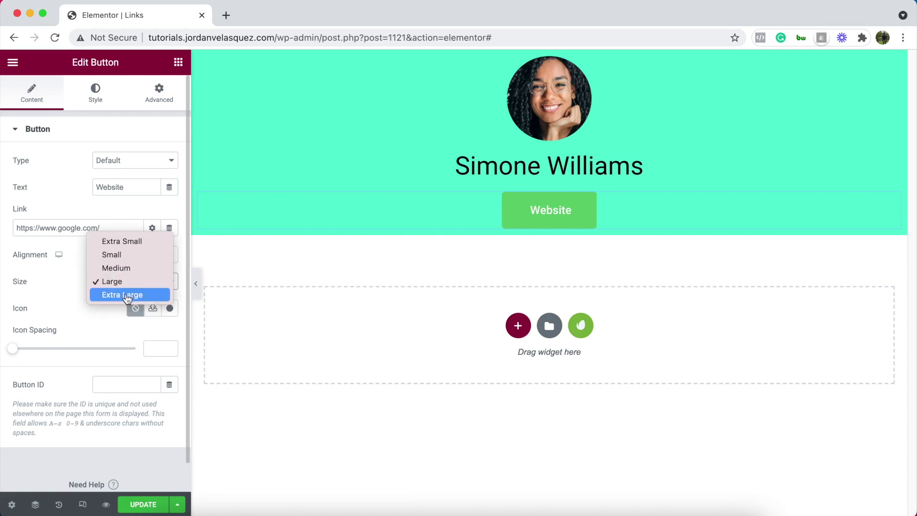
pyautogui.click(127, 296)
pyautogui.click(134, 281)
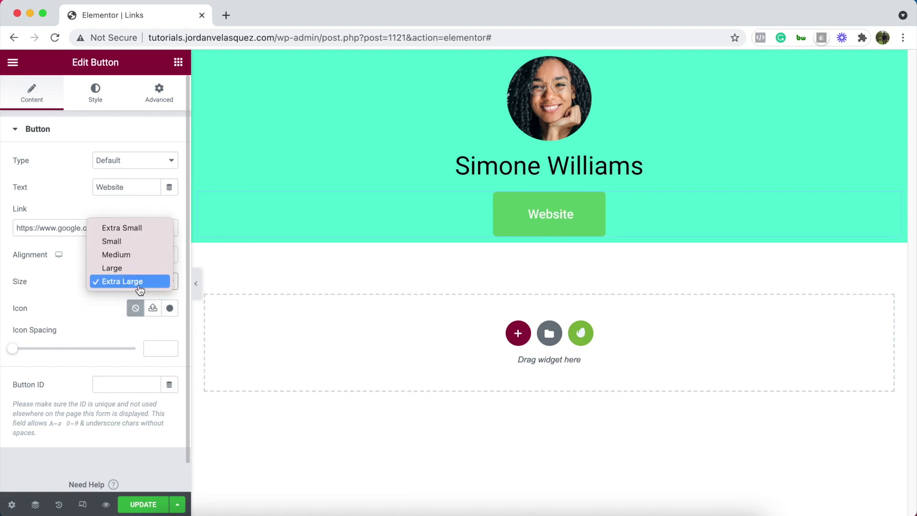
pyautogui.click(134, 244)
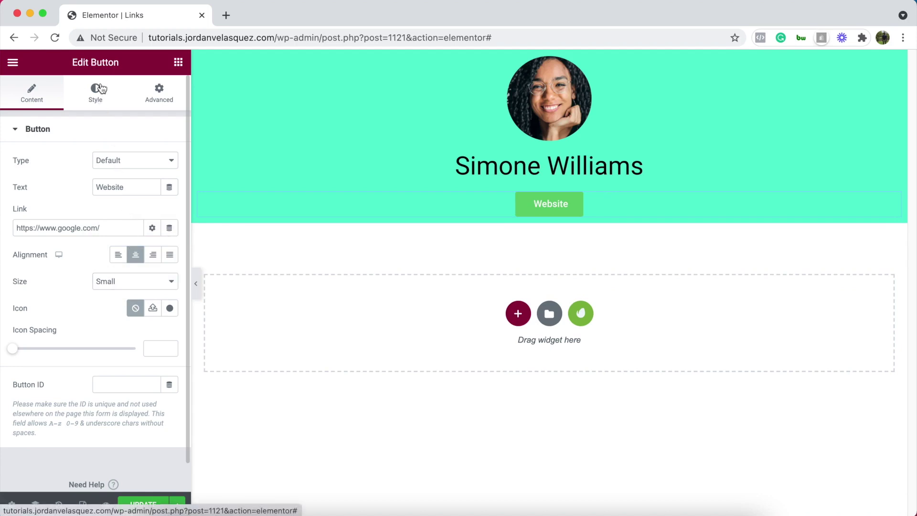
pyautogui.click(96, 92)
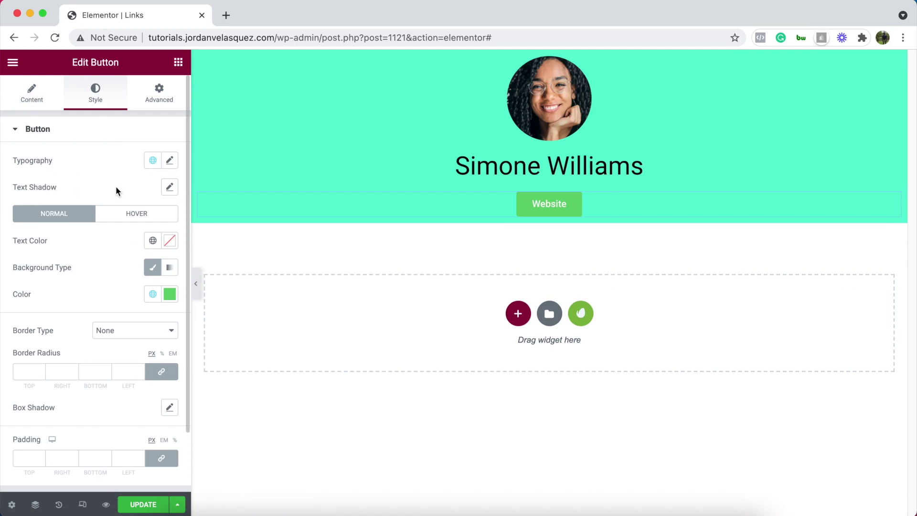
# Give the Website button a #000000 black background and white text
pyautogui.scroll(-1, 97, 193)
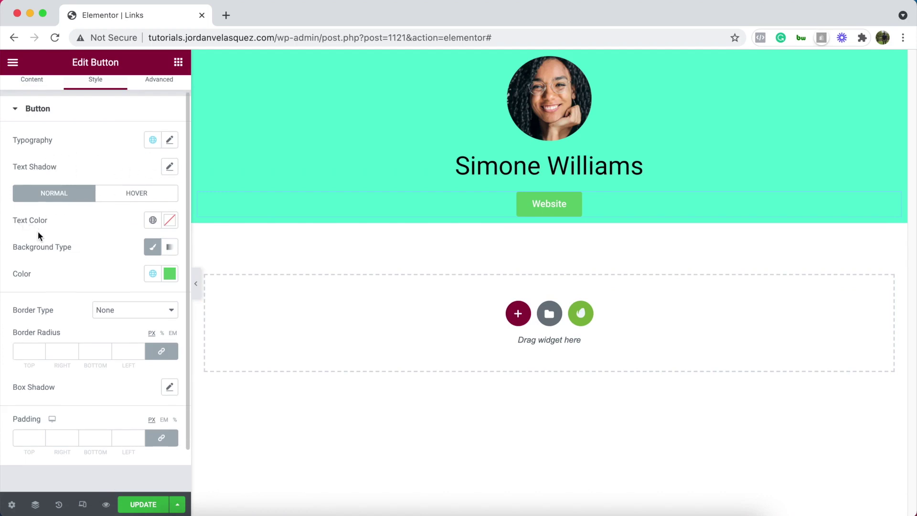
pyautogui.click(172, 276)
pyautogui.moveTo(102, 341); pyautogui.dragTo(1, 432)
pyautogui.click(124, 237)
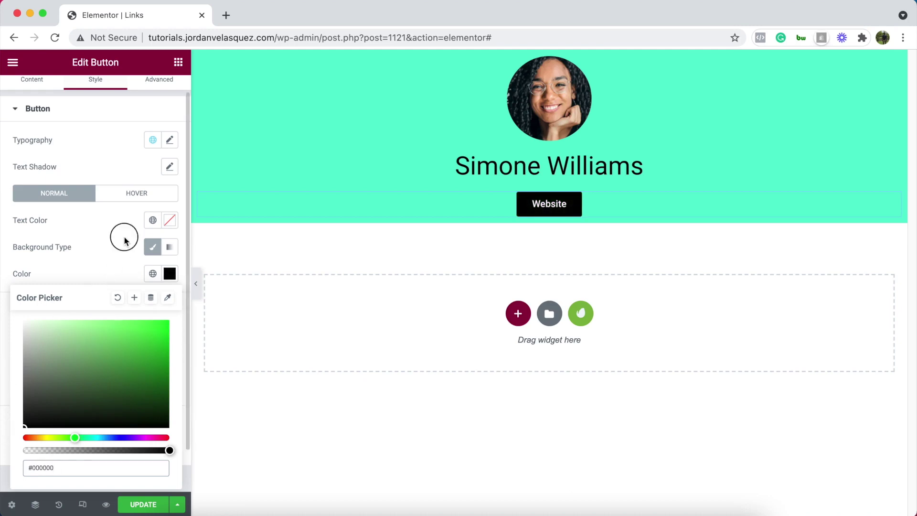
pyautogui.click(170, 220)
pyautogui.moveTo(139, 290); pyautogui.dragTo(3, 249)
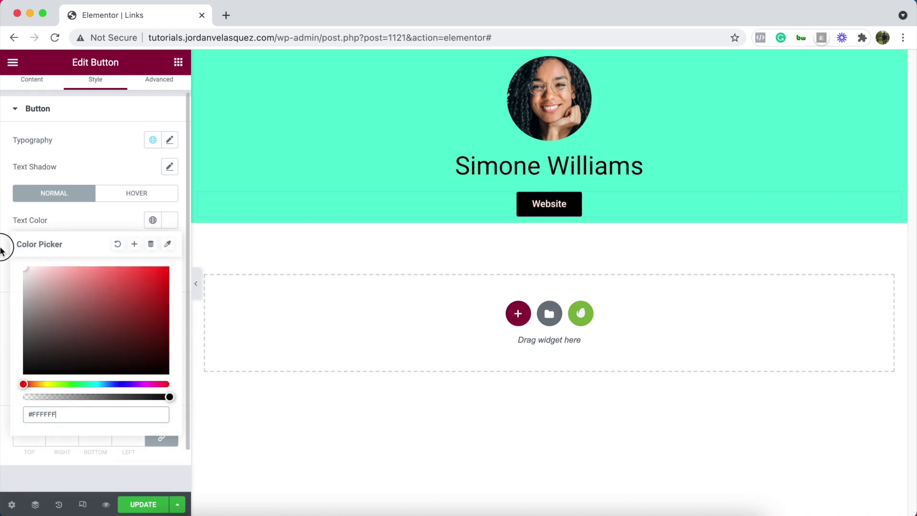
pyautogui.click(3, 249)
# Round the Website button's corners with a 25 px border radius on all sides
pyautogui.click(40, 348)
pyautogui.click(41, 349)
pyautogui.click(40, 349)
pyautogui.click(41, 349)
pyautogui.click(40, 349)
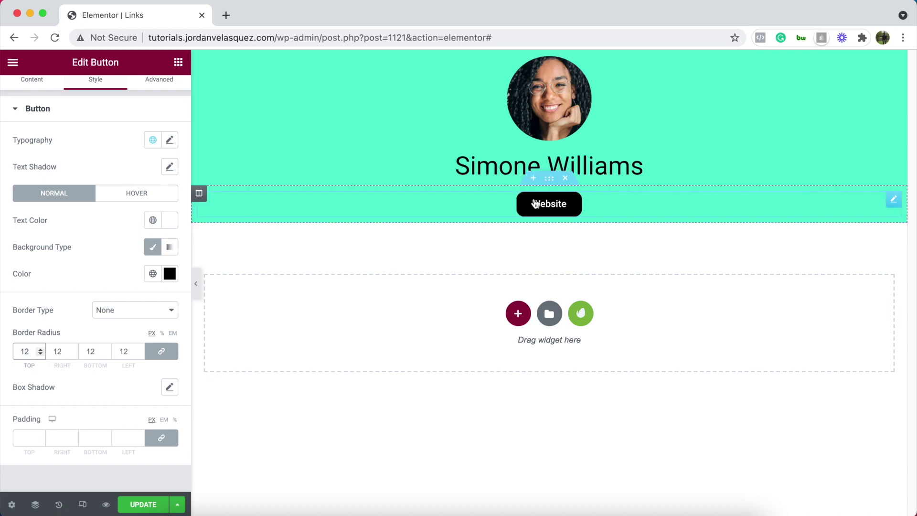
pyautogui.click(40, 349)
pyautogui.click(40, 349)
pyautogui.click(41, 349)
pyautogui.click(41, 349)
pyautogui.click(41, 349)
pyautogui.click(41, 349)
pyautogui.click(41, 349)
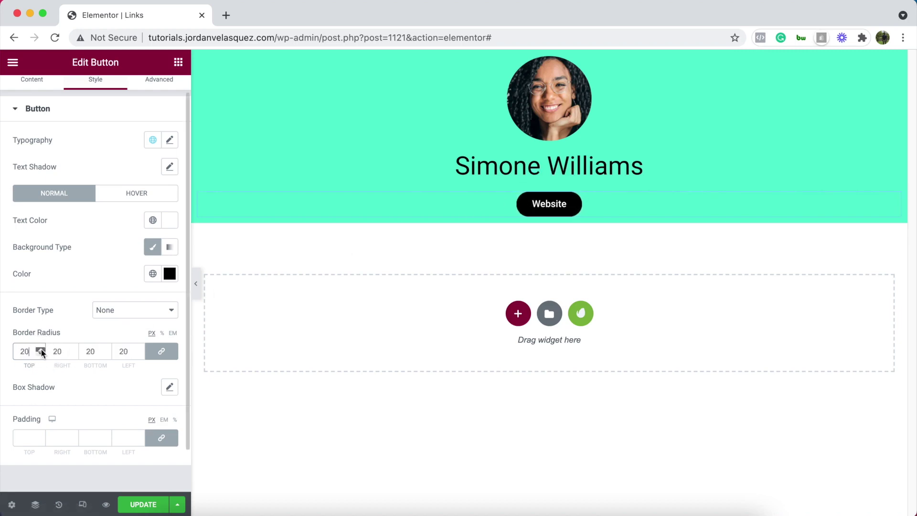
pyautogui.click(41, 349)
pyautogui.click(41, 349)
pyautogui.scroll(1, 95, 215)
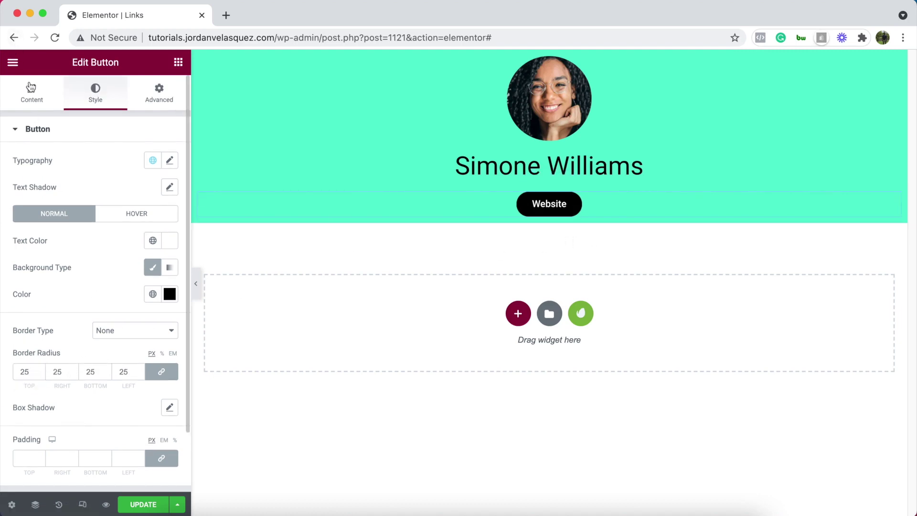
pyautogui.click(30, 87)
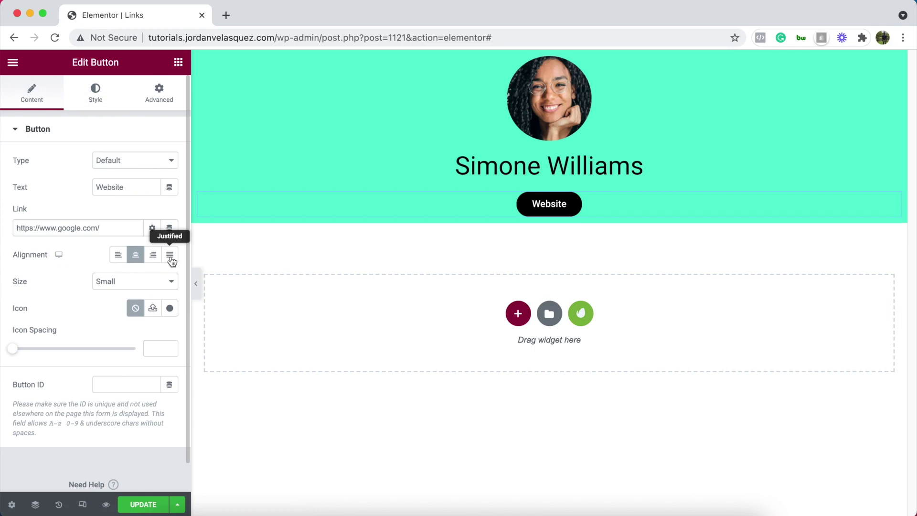
# Stretch the Website button across the full width and preview the page
pyautogui.click(171, 255)
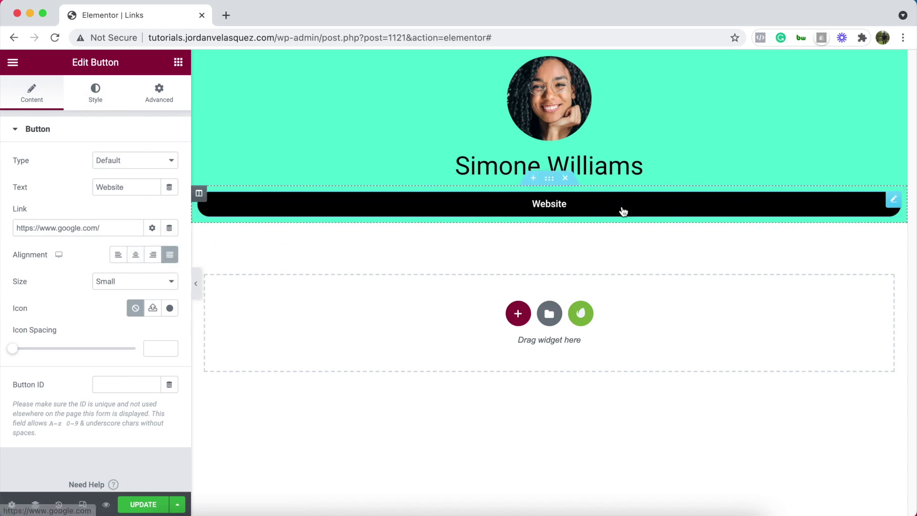
pyautogui.click(196, 283)
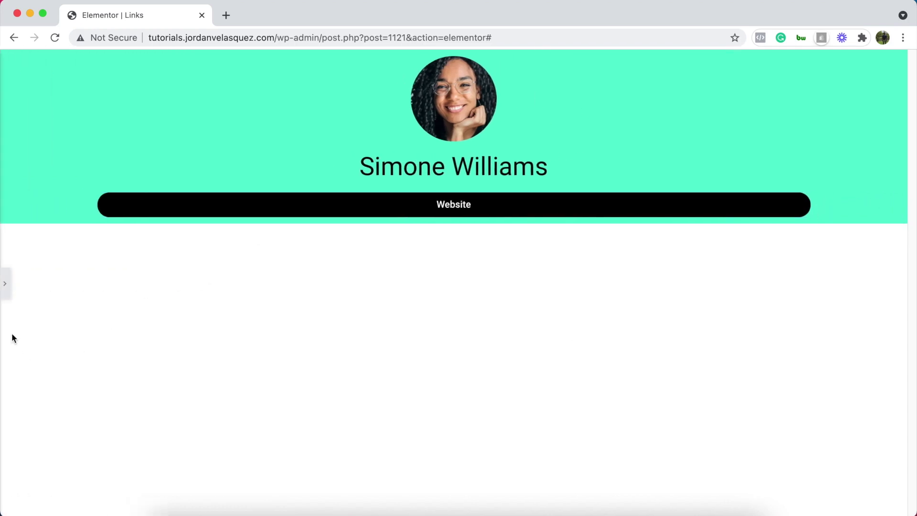
pyautogui.click(5, 283)
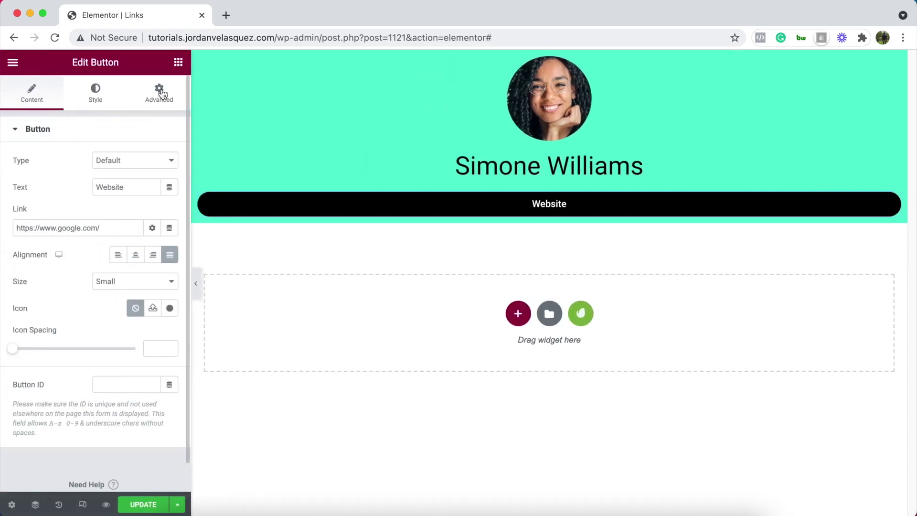
# Unlink the margins and give the Website button 50 px left and right margins
pyautogui.click(161, 93)
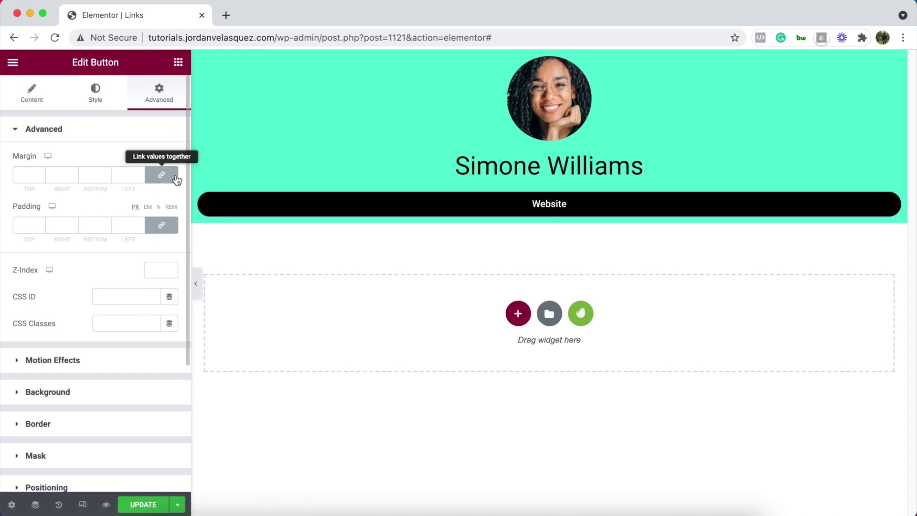
pyautogui.click(166, 183)
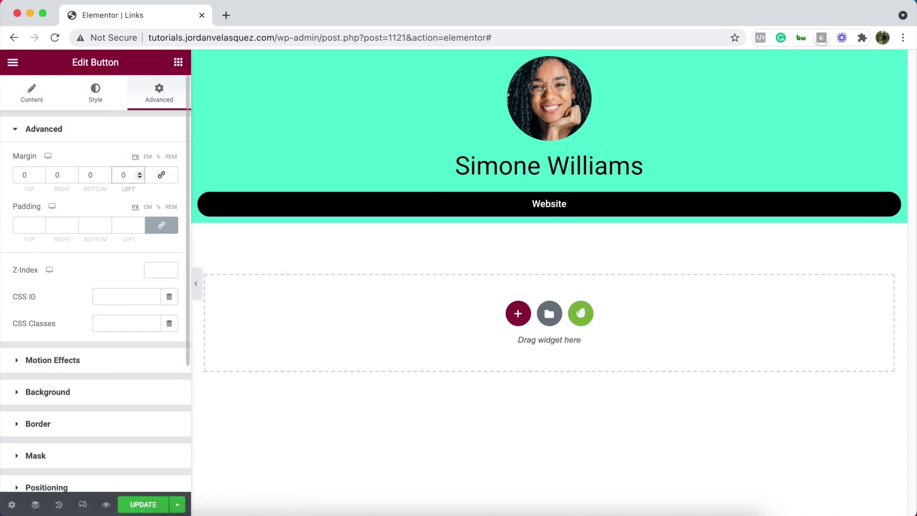
pyautogui.click(123, 175)
pyautogui.write('5')
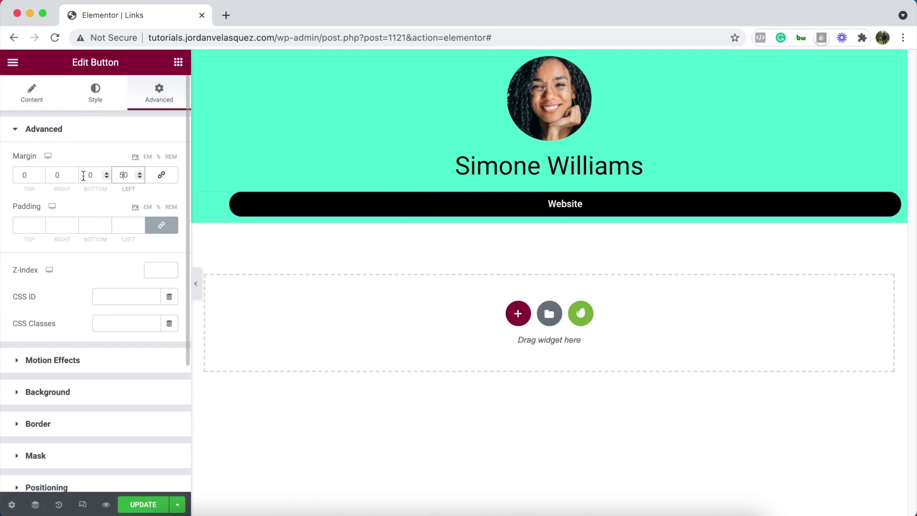
pyautogui.click(54, 175)
pyautogui.write('5')
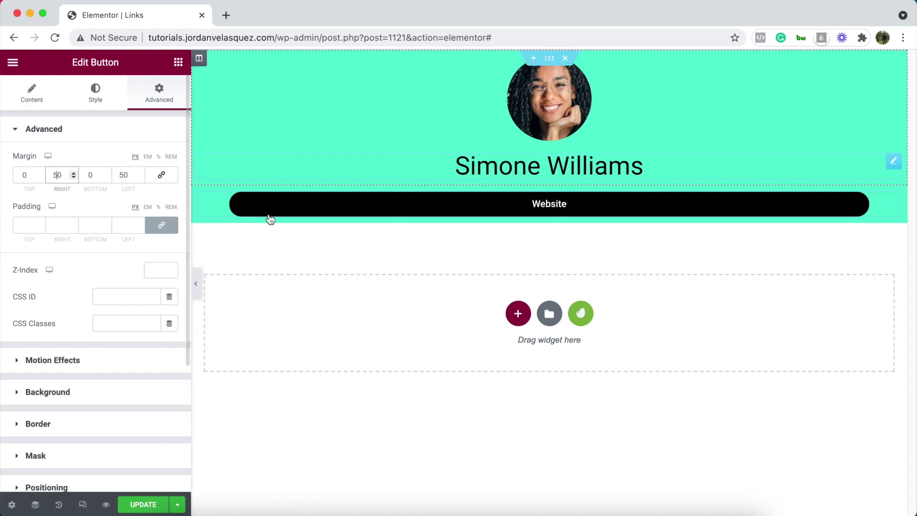
pyautogui.click(197, 293)
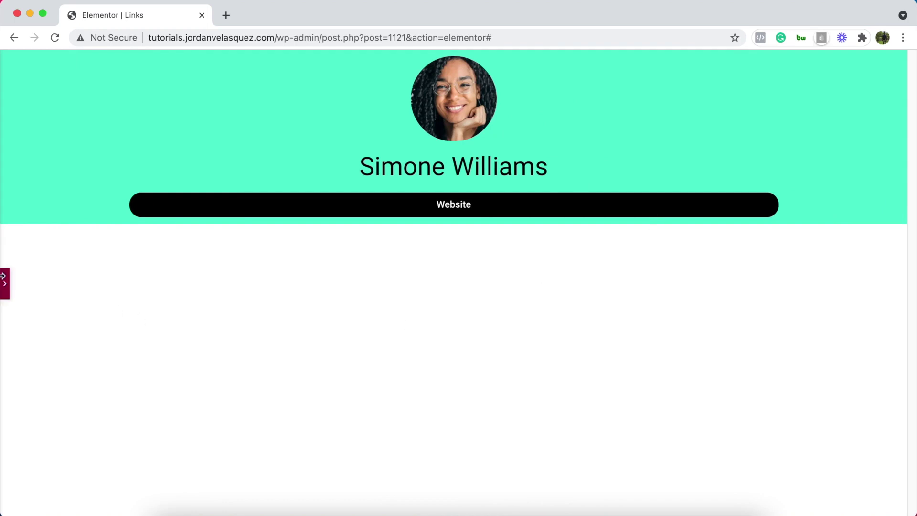
pyautogui.click(4, 289)
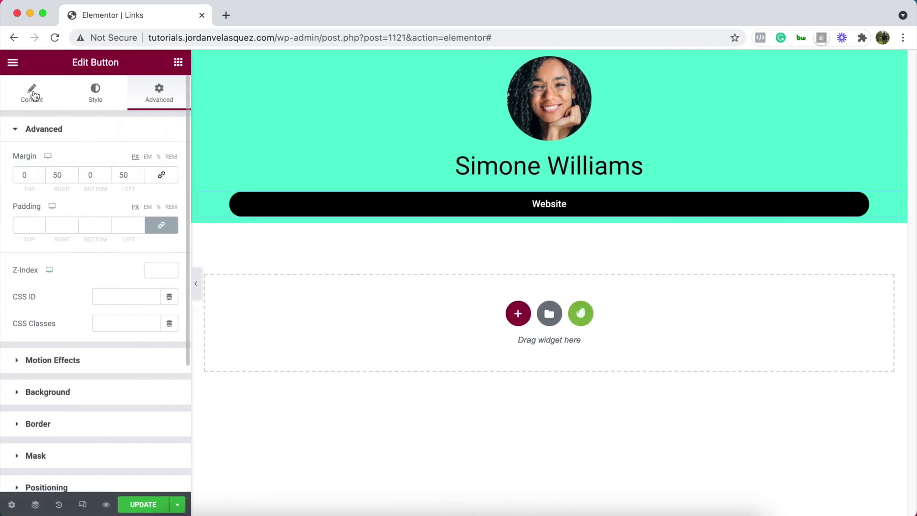
pyautogui.click(33, 94)
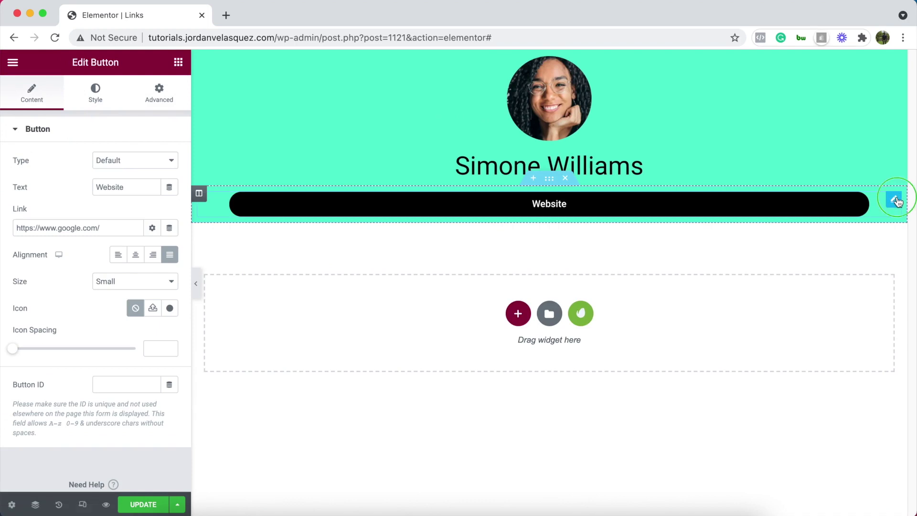
# Duplicate the Website button and relabel the copy 'Free Training'
pyautogui.rightClick(894, 200)
pyautogui.click(876, 225)
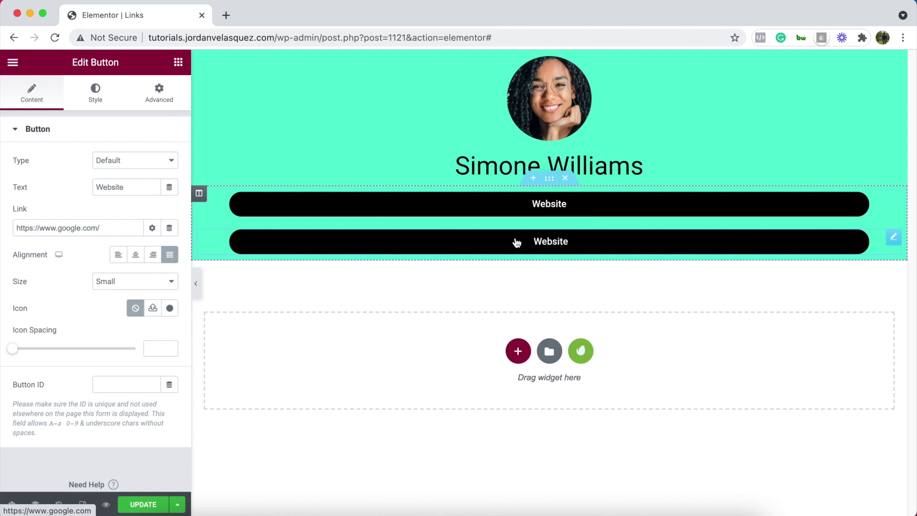
pyautogui.doubleClick(128, 187)
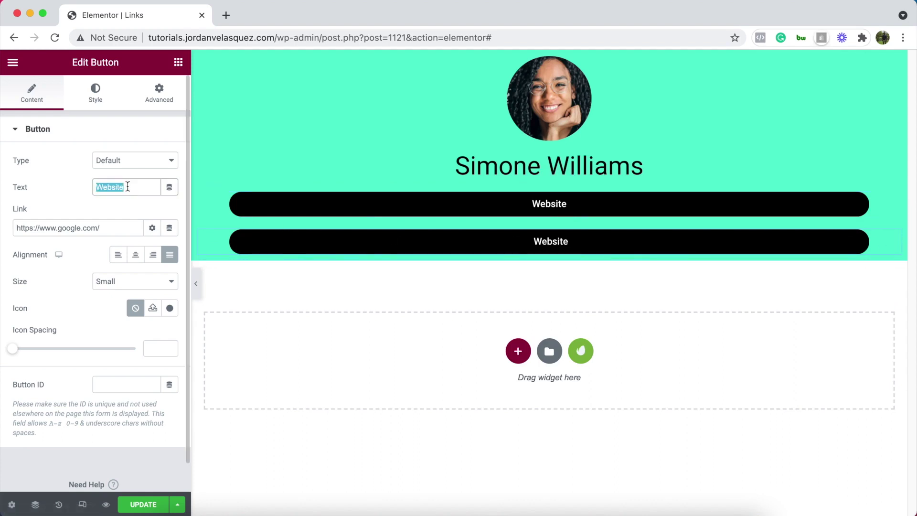
pyautogui.press('BackSpace')
pyautogui.write('Free Trainig')
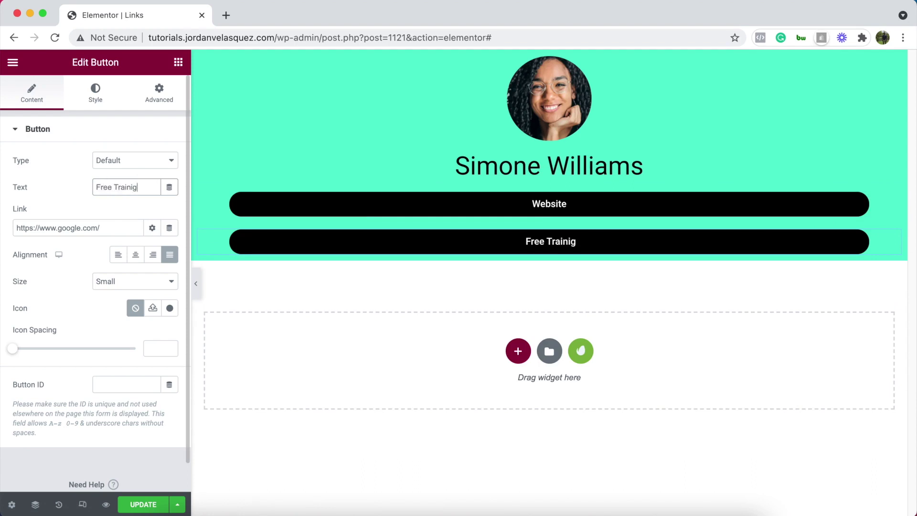
pyautogui.press('BackSpace')
pyautogui.write('ng')
pyautogui.rightClick(891, 239)
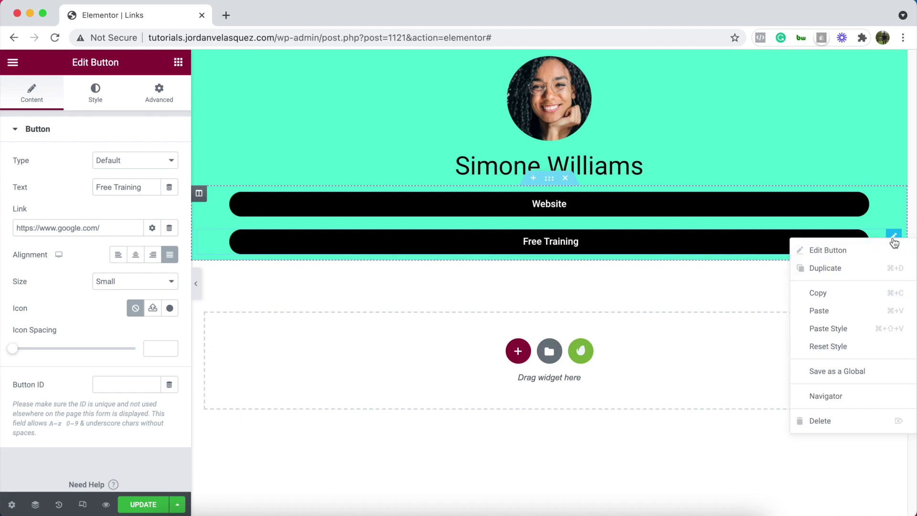
# Duplicate the Free Training button and relabel the copy '30 Minutes Consultation Call'
pyautogui.click(858, 268)
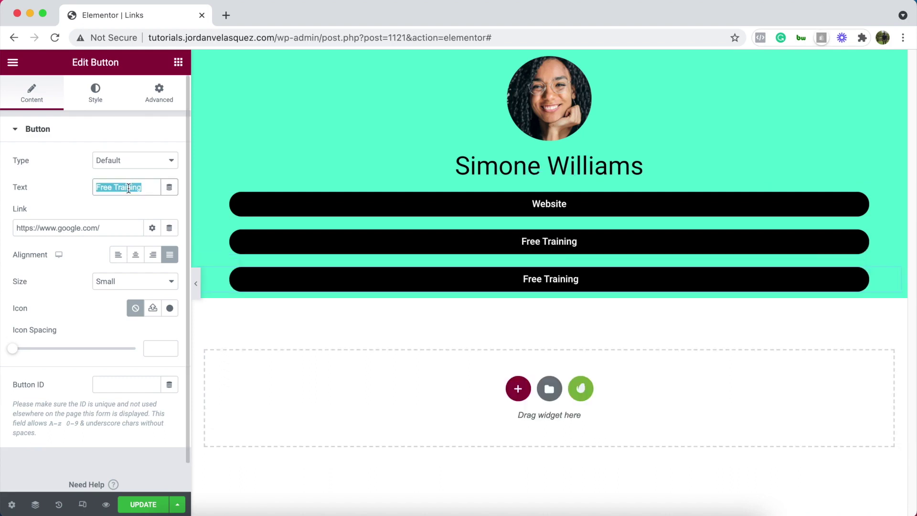
pyautogui.write('30 Minutes')
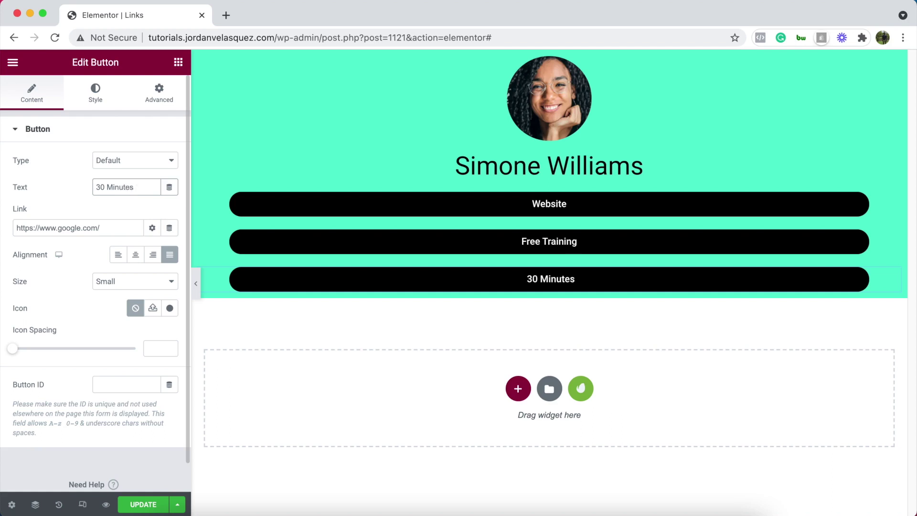
pyautogui.write(' Consultation Call')
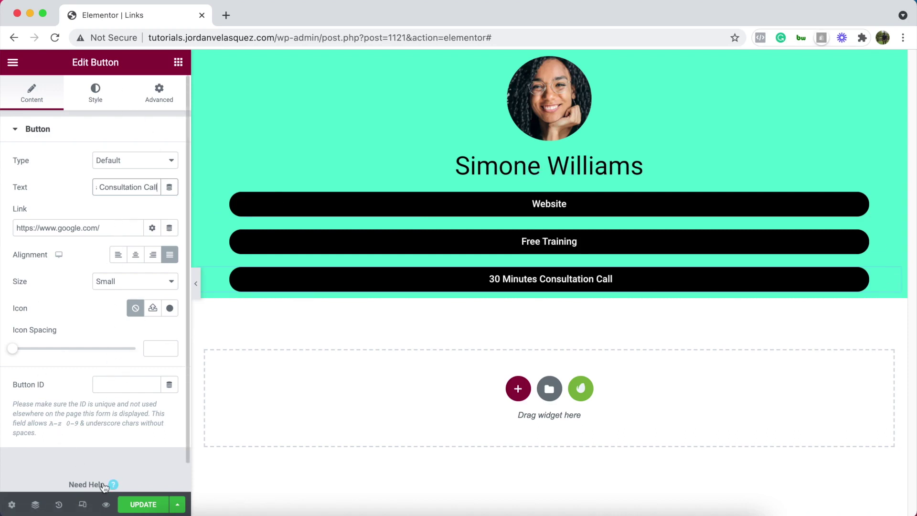
pyautogui.click(82, 504)
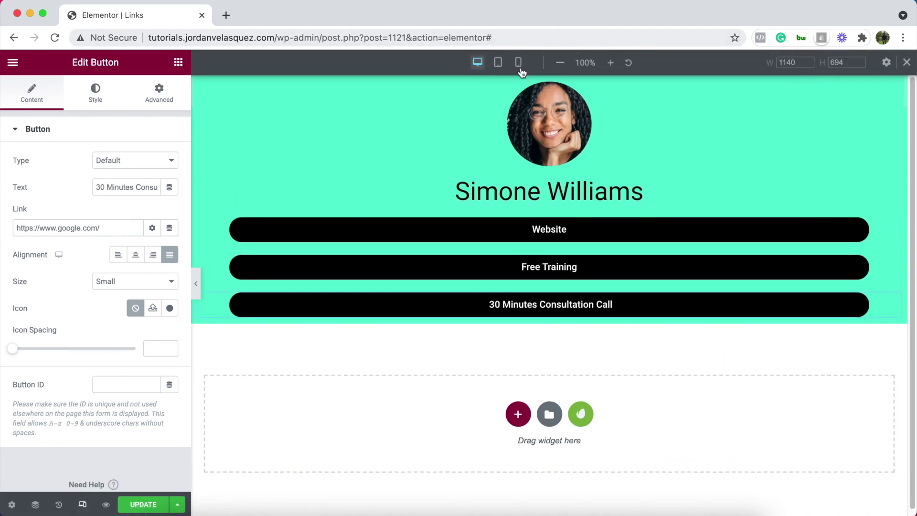
# In Mobile preview, reset the Website, Free Training and Consultation buttons' margins to 0
pyautogui.click(518, 64)
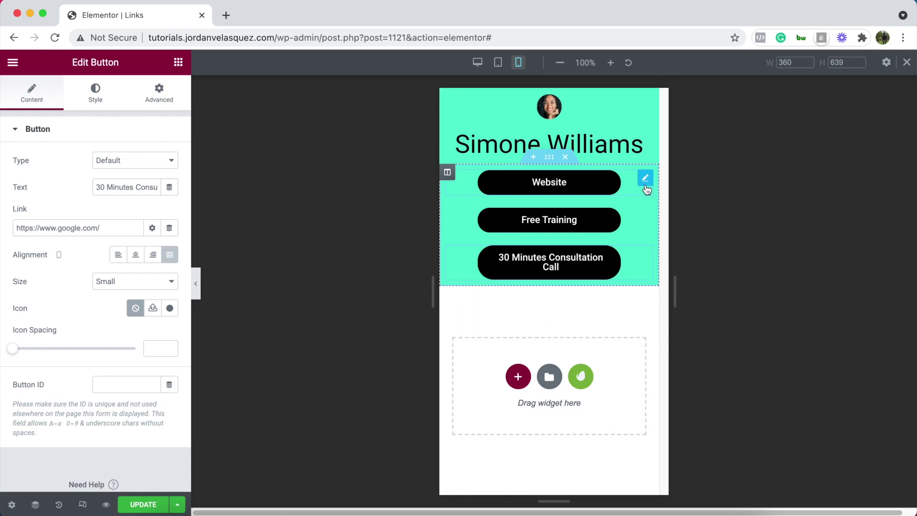
pyautogui.click(646, 178)
pyautogui.click(159, 93)
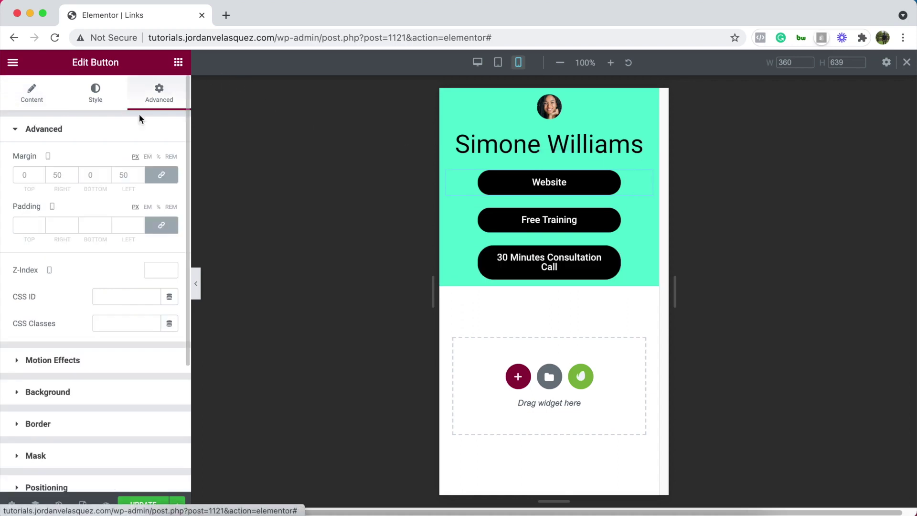
pyautogui.click(170, 177)
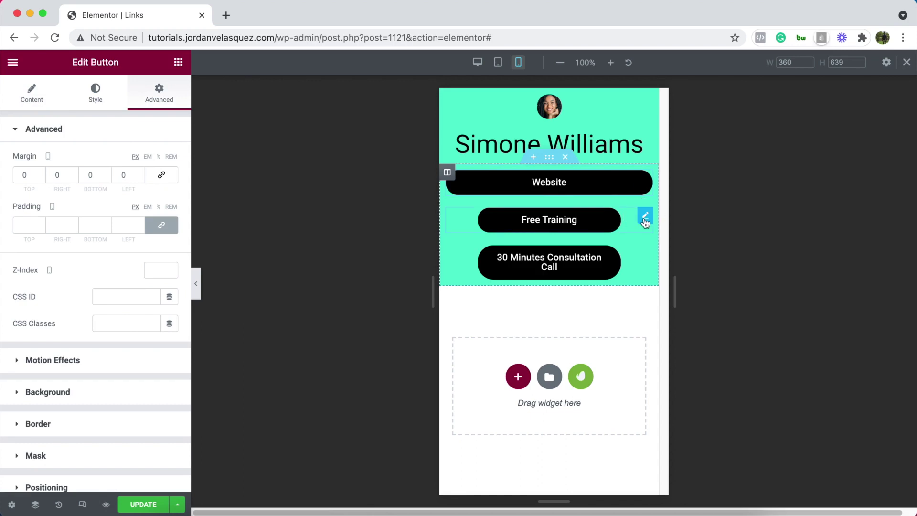
pyautogui.click(645, 218)
pyautogui.click(159, 93)
pyautogui.click(162, 176)
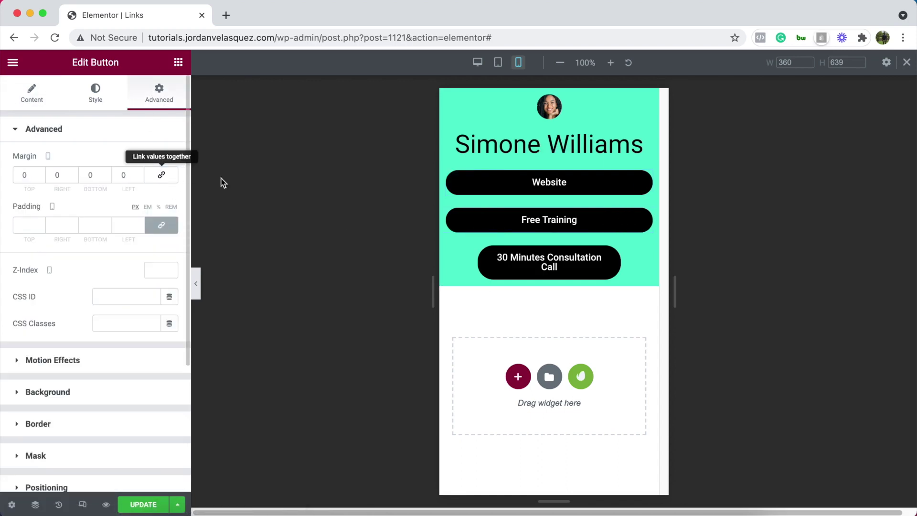
pyautogui.click(644, 257)
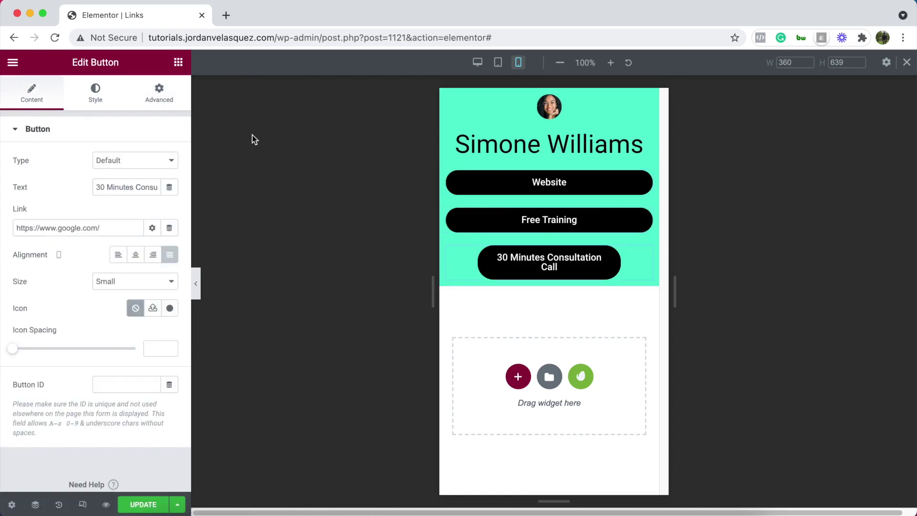
pyautogui.click(156, 93)
pyautogui.click(161, 175)
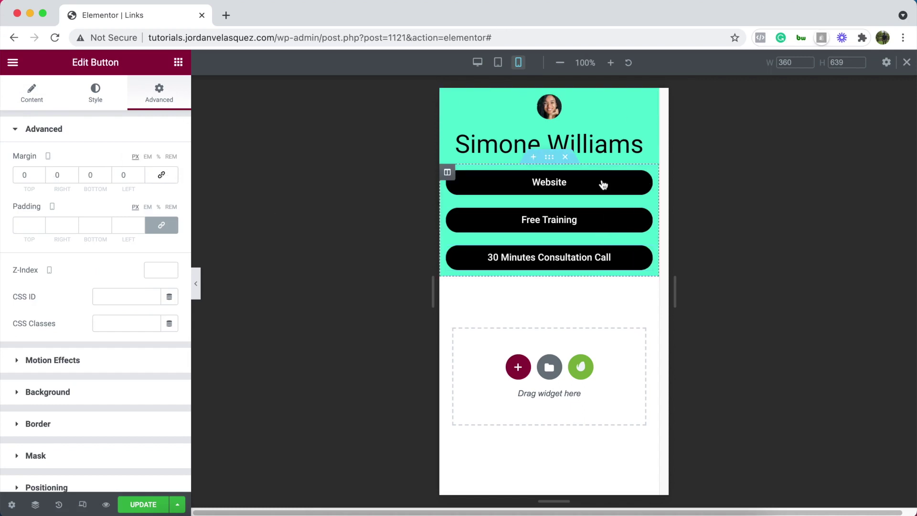
pyautogui.click(644, 103)
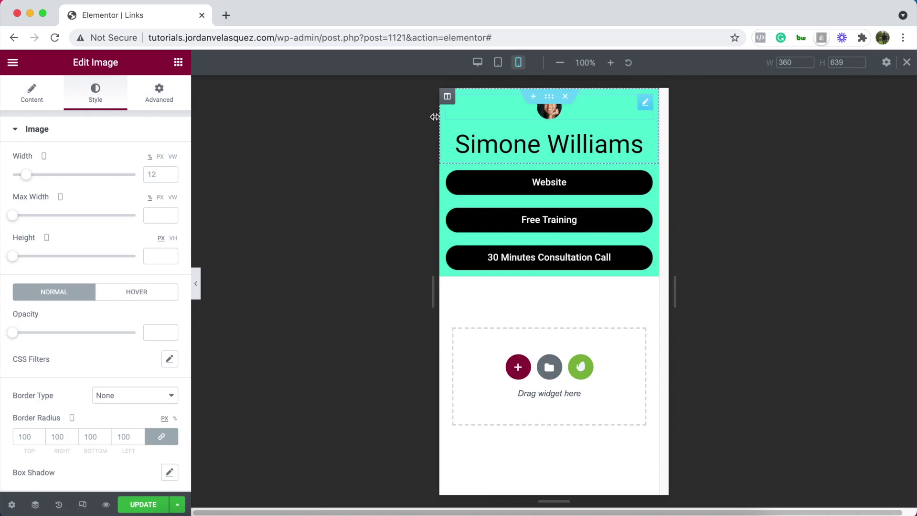
# On mobile, set the photo width to 30 and the name heading to 30 px, then return to desktop
pyautogui.moveTo(26, 178); pyautogui.dragTo(47, 174)
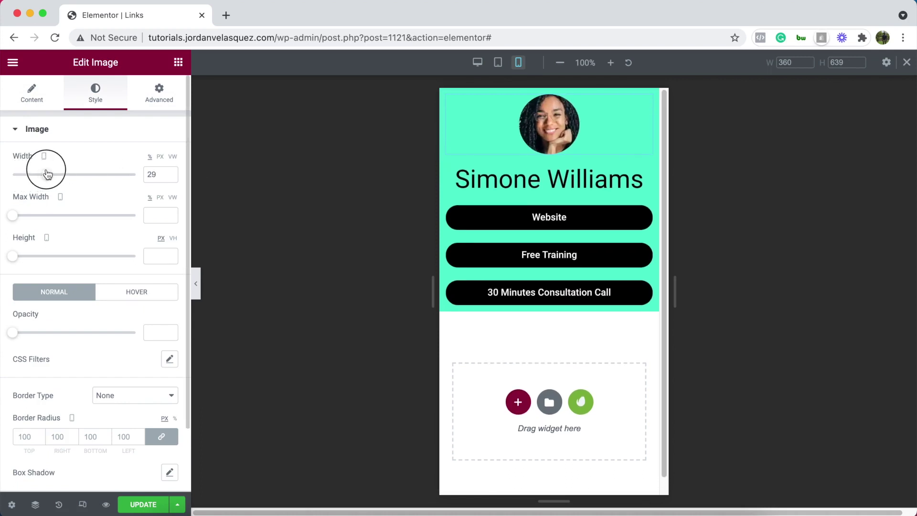
pyautogui.click(169, 172)
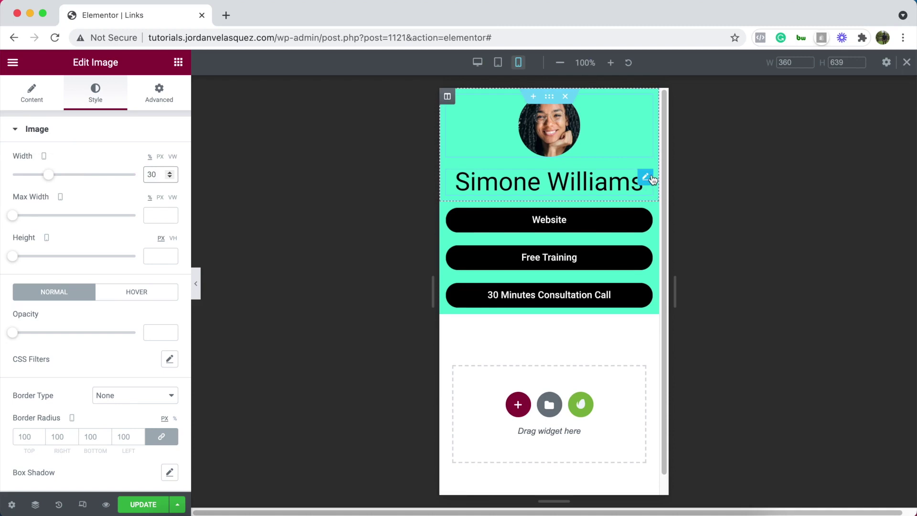
pyautogui.click(650, 177)
pyautogui.click(169, 186)
pyautogui.moveTo(42, 293); pyautogui.dragTo(38, 292)
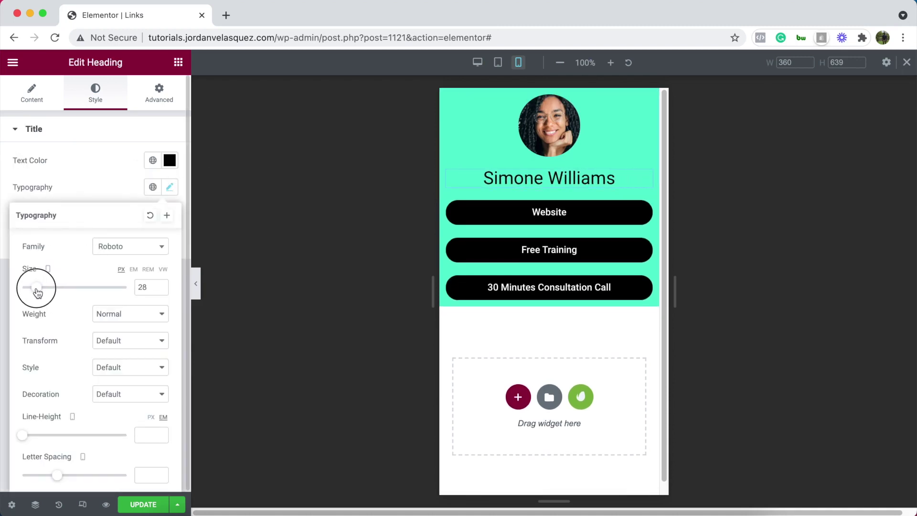
pyautogui.click(160, 285)
pyautogui.click(161, 285)
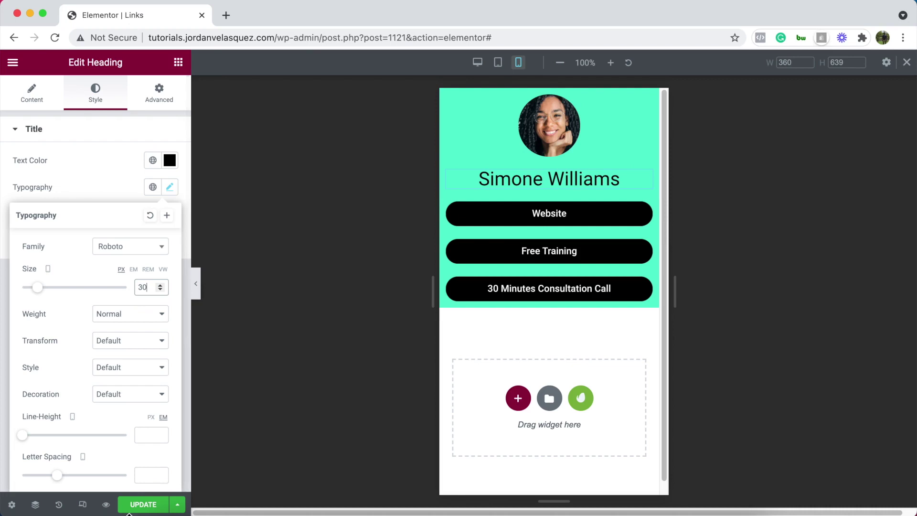
pyautogui.click(83, 504)
pyautogui.click(747, 277)
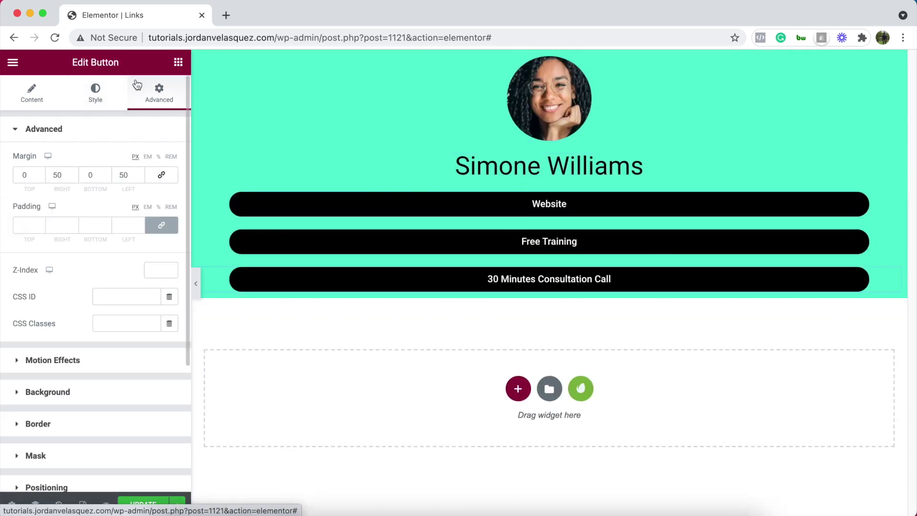
# Search widgets for 'so' and drop a Social Icons row below the consultation button
pyautogui.click(178, 62)
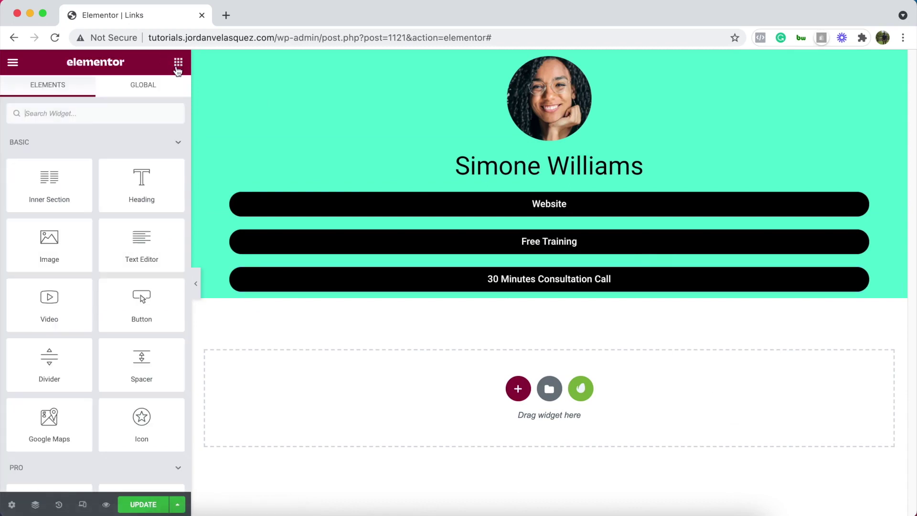
pyautogui.click(94, 111)
pyautogui.write('so')
pyautogui.moveTo(49, 153); pyautogui.dragTo(541, 283)
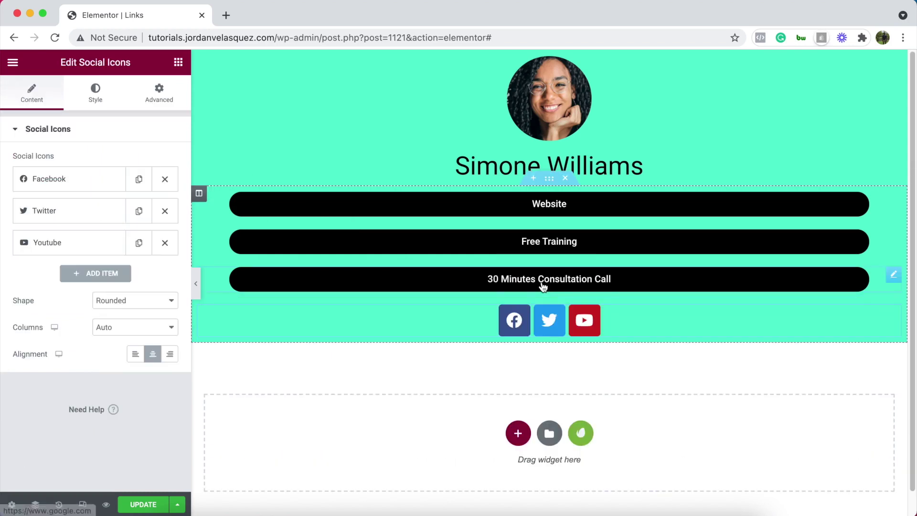
pyautogui.click(72, 179)
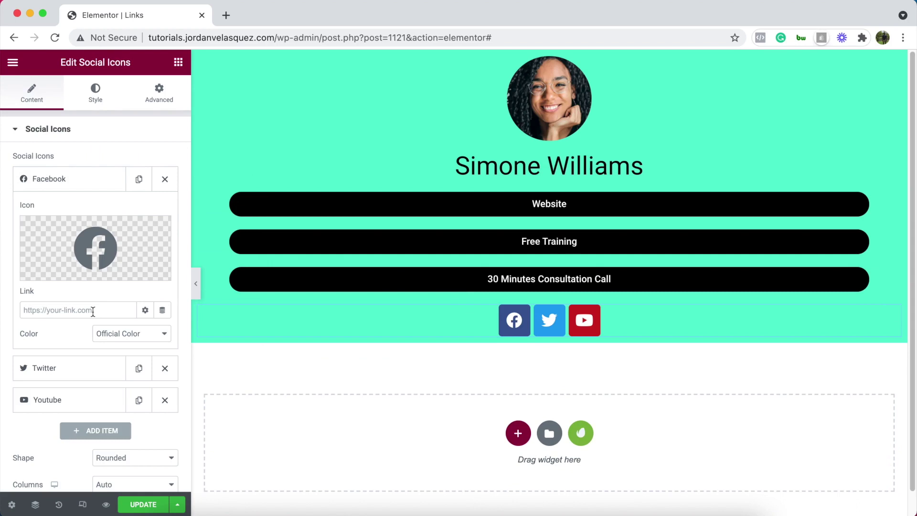
# Replace the Twitter social icon with Instagram from the icon library, searching 'ins'
pyautogui.click(67, 311)
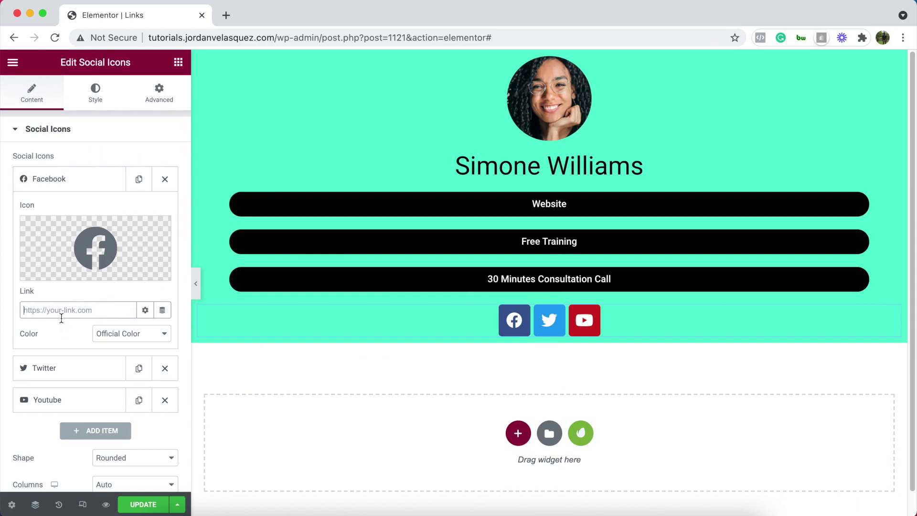
pyautogui.click(64, 183)
pyautogui.click(58, 215)
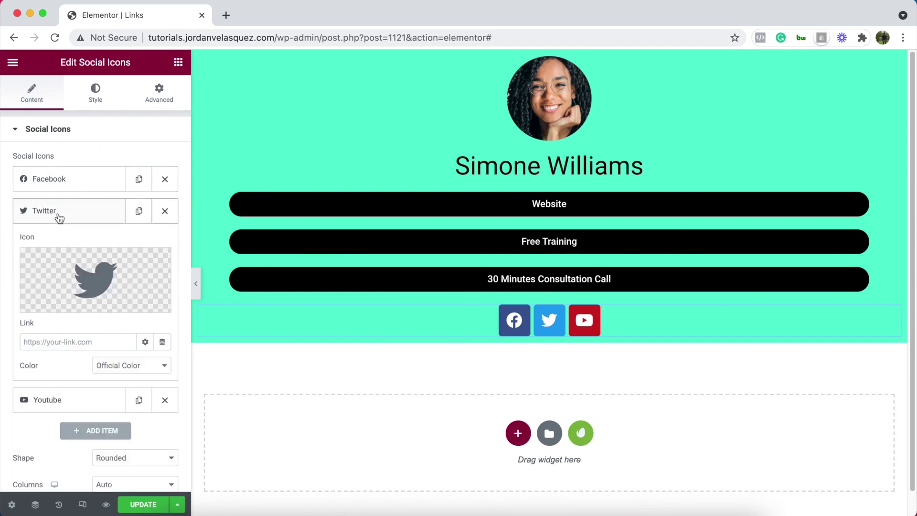
pyautogui.click(68, 309)
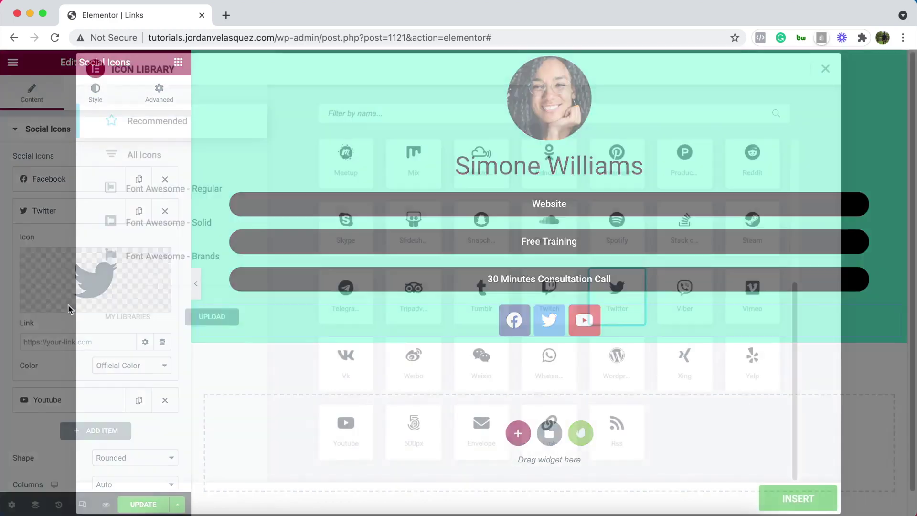
pyautogui.write('ins')
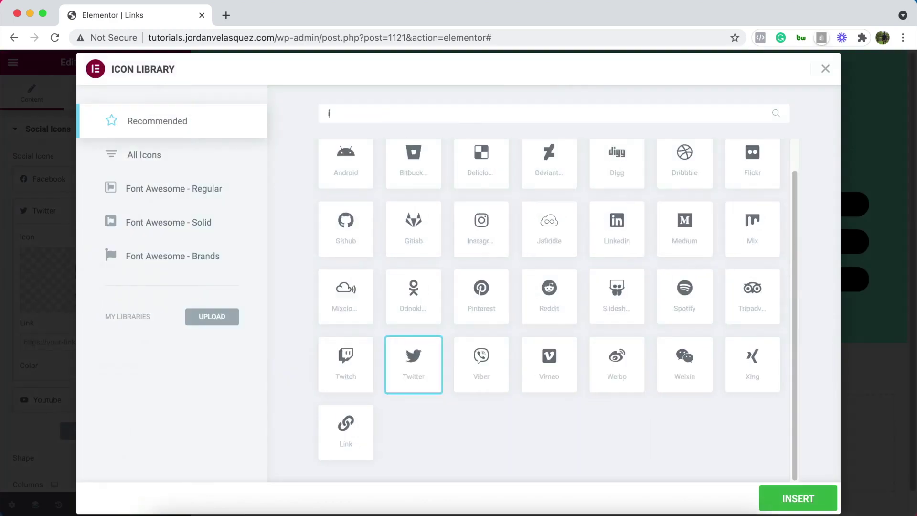
pyautogui.click(365, 195)
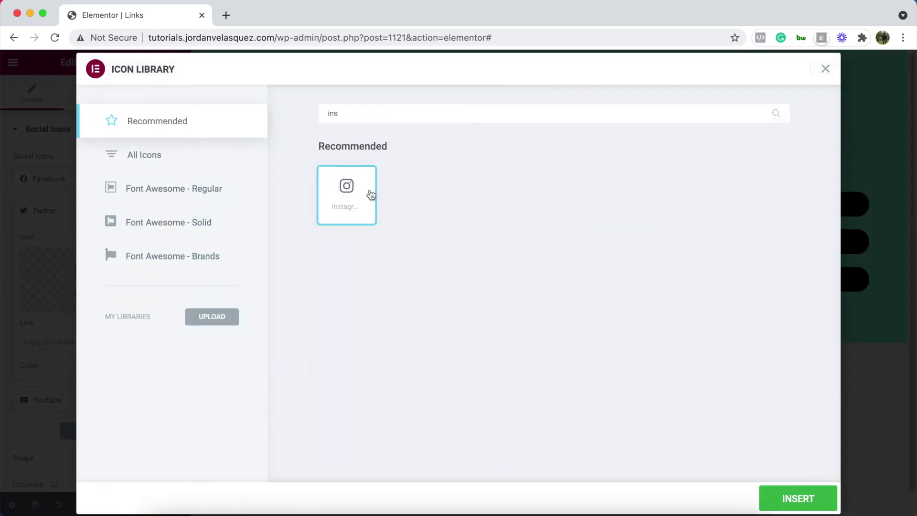
pyautogui.click(797, 497)
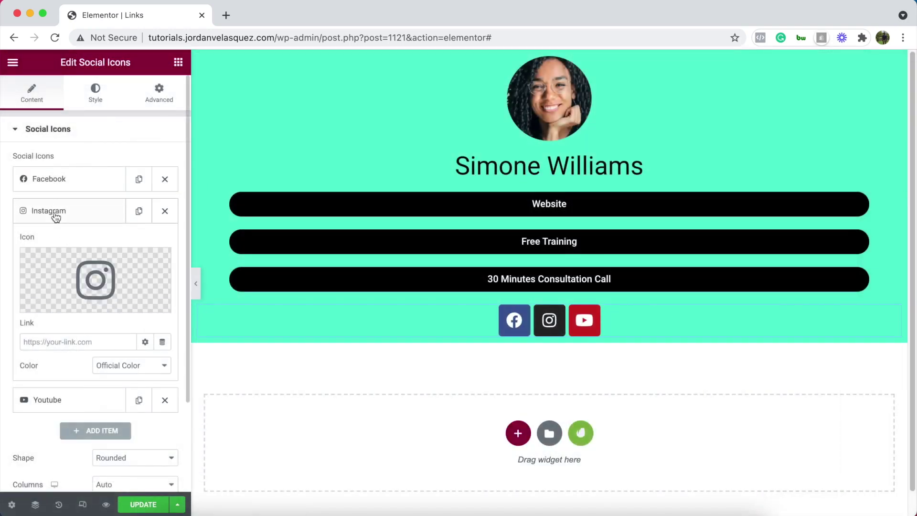
# Try custom red primary and secondary colours on the Instagram icon, then revert to Official Color
pyautogui.click(127, 365)
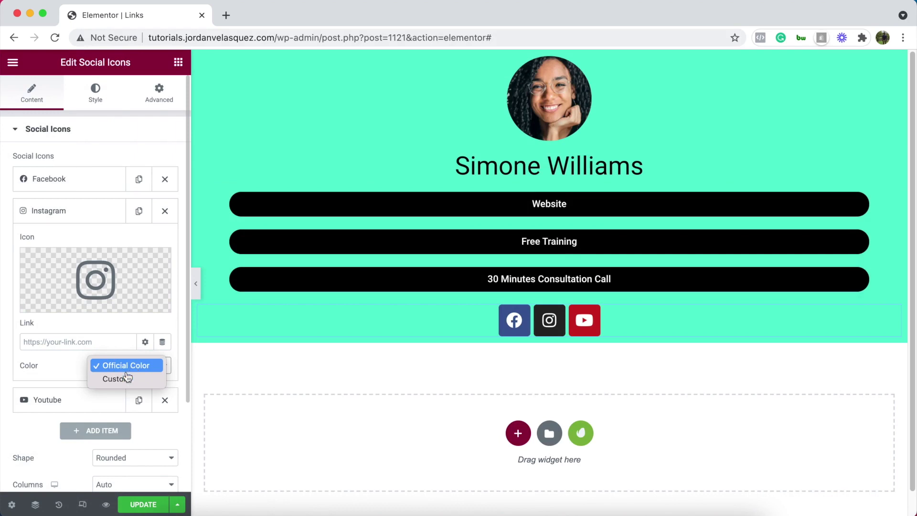
pyautogui.click(119, 379)
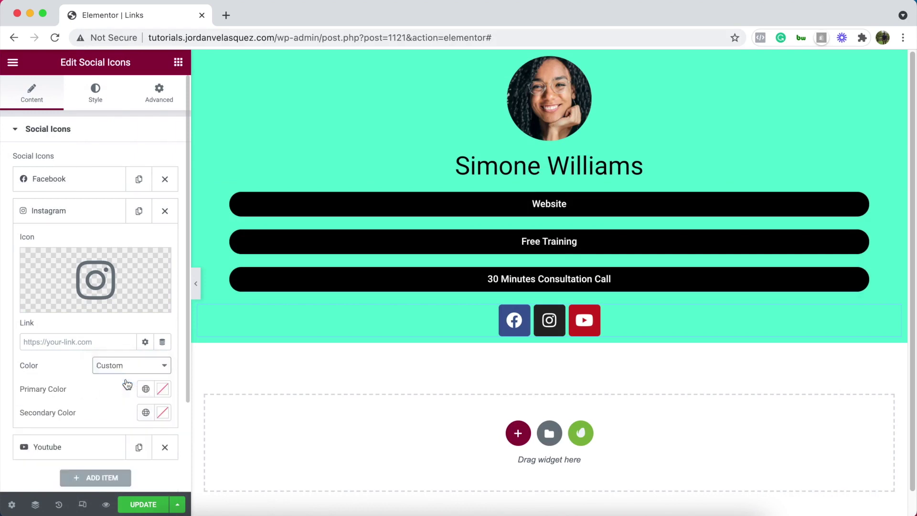
pyautogui.click(163, 389)
pyautogui.click(174, 258)
pyautogui.click(218, 253)
pyautogui.click(207, 229)
pyautogui.click(163, 412)
pyautogui.click(193, 262)
pyautogui.moveTo(194, 262); pyautogui.dragTo(60, 334)
pyautogui.click(86, 406)
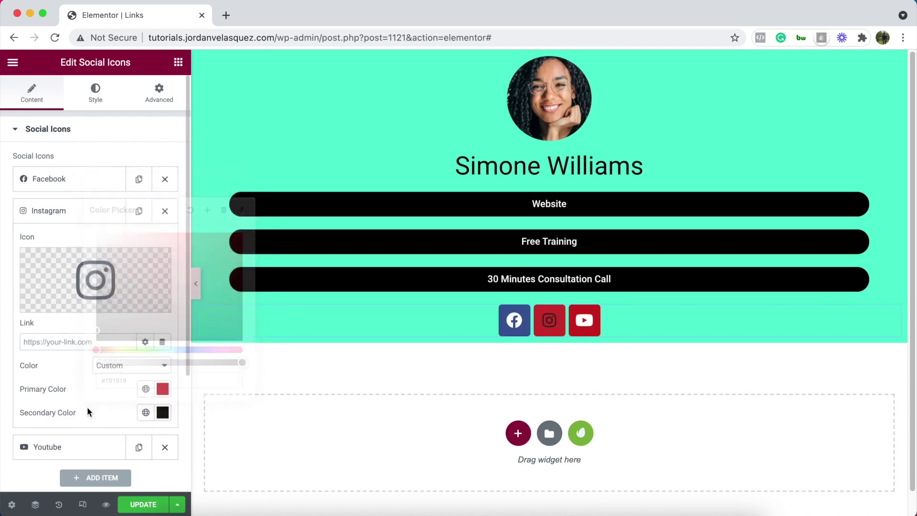
pyautogui.click(127, 365)
pyautogui.click(126, 352)
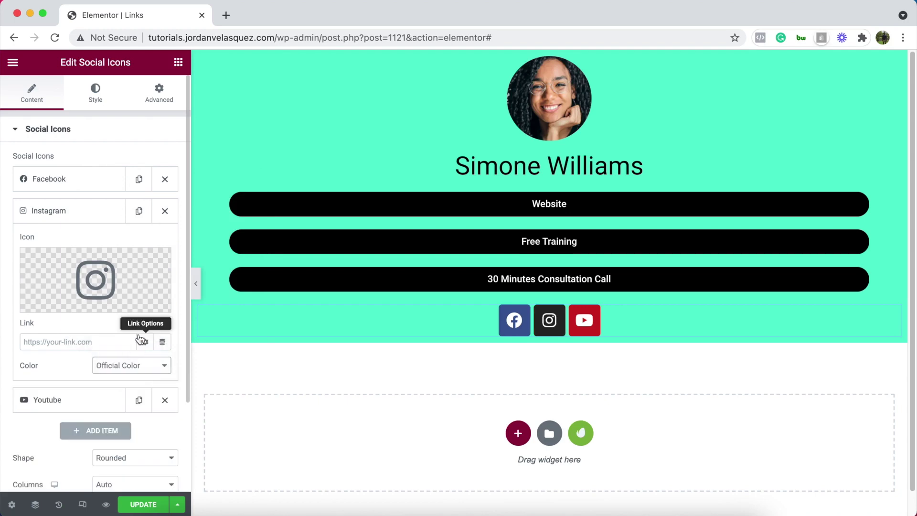
pyautogui.click(71, 217)
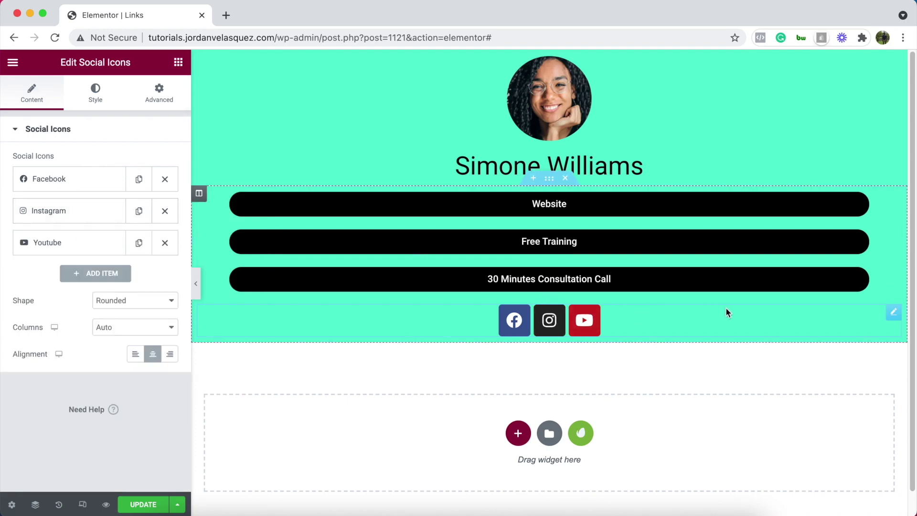
# Give the buttons section 200 px bottom padding and 30 px top padding
pyautogui.click(549, 180)
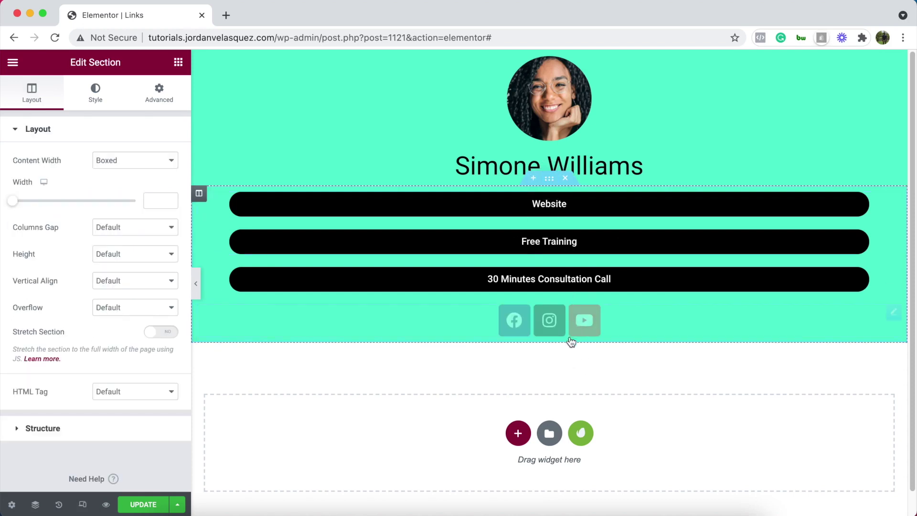
pyautogui.click(161, 94)
pyautogui.click(88, 220)
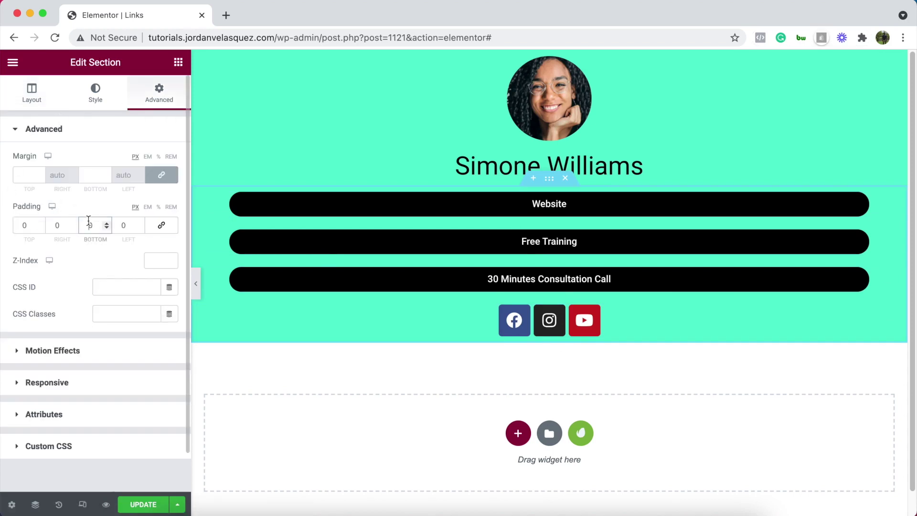
pyautogui.write('200')
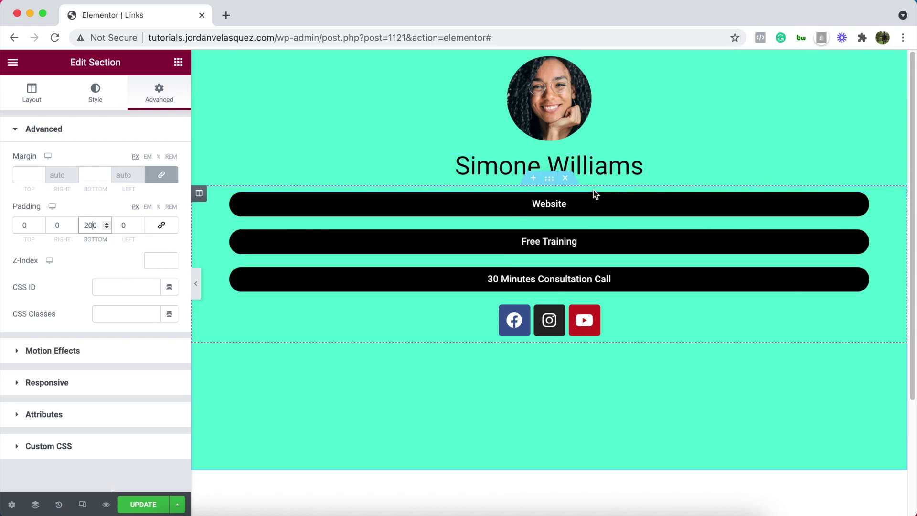
pyautogui.click(23, 224)
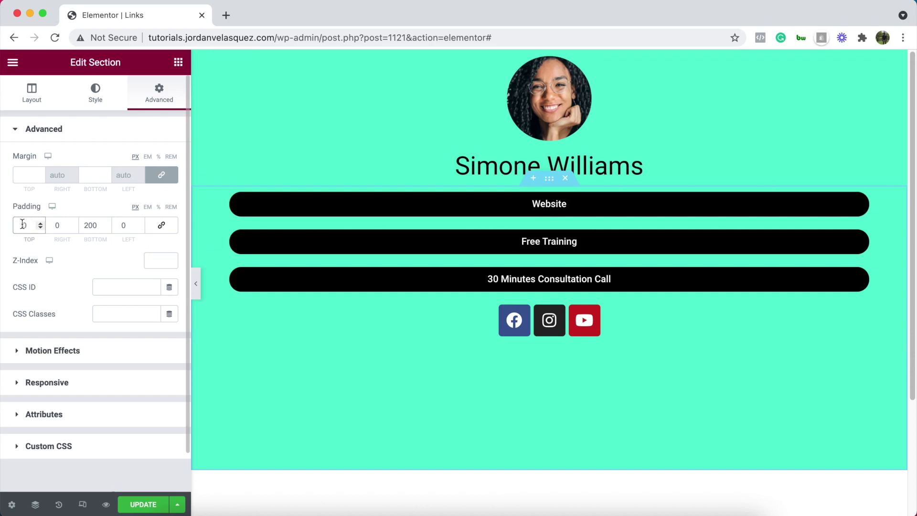
pyautogui.write('3')
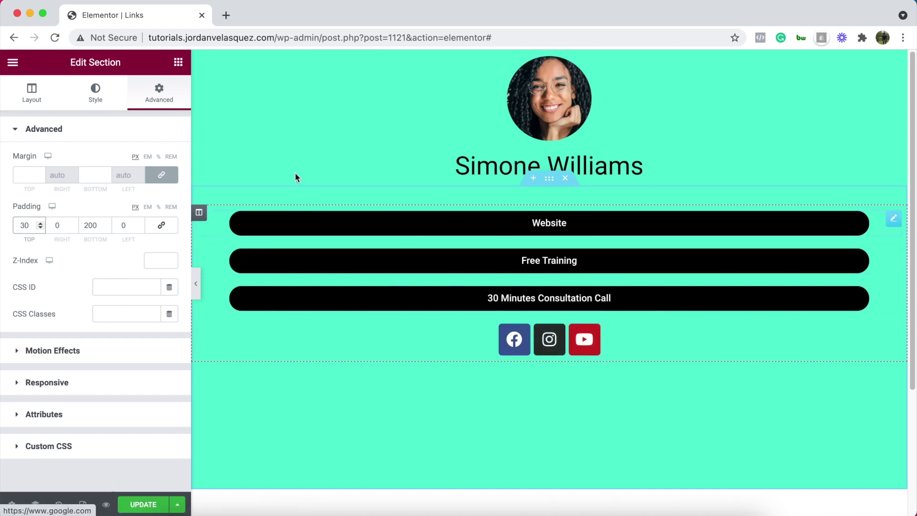
# Drop a Spacer between the link buttons and the social icons, with a 10 px height
pyautogui.click(178, 62)
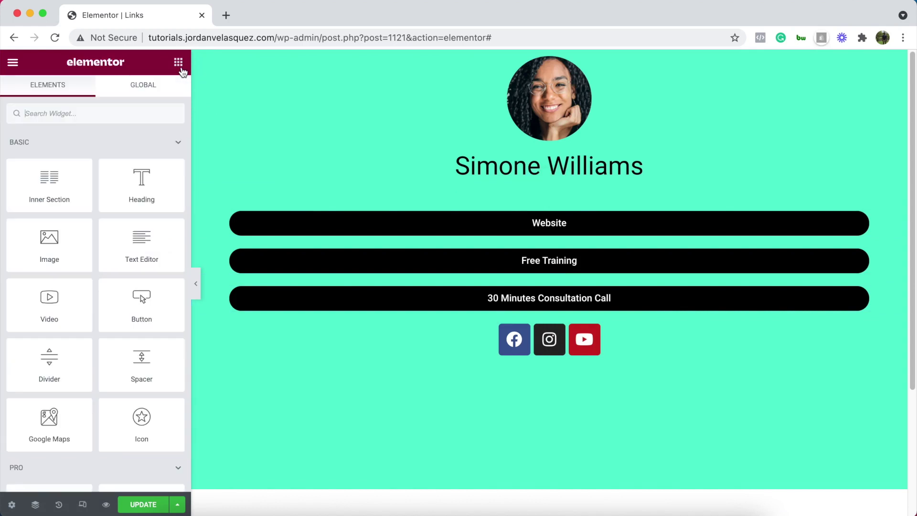
pyautogui.moveTo(141, 369); pyautogui.dragTo(556, 323)
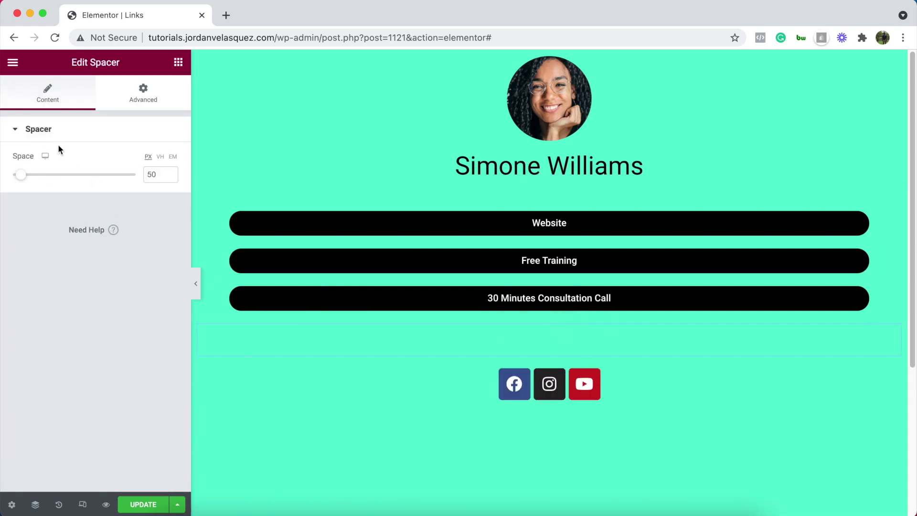
pyautogui.click(150, 173)
pyautogui.press('BackSpace')
pyautogui.write('1')
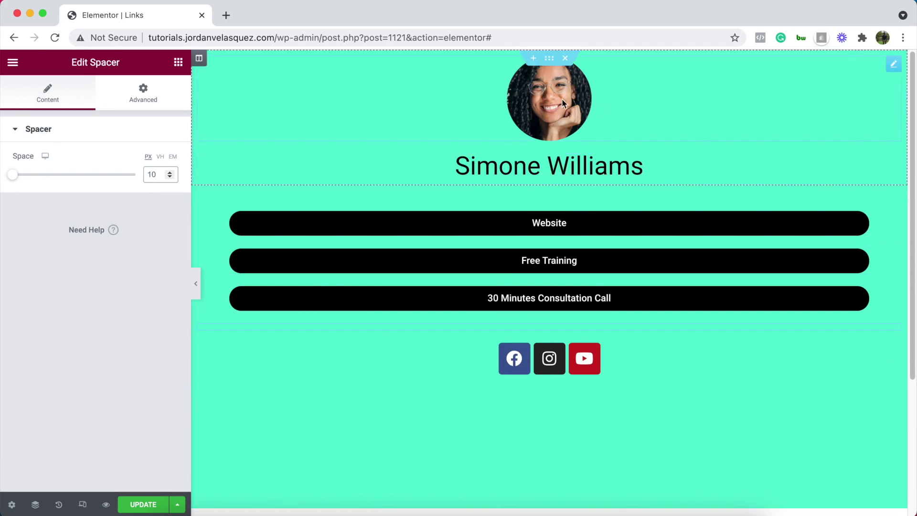
pyautogui.click(549, 58)
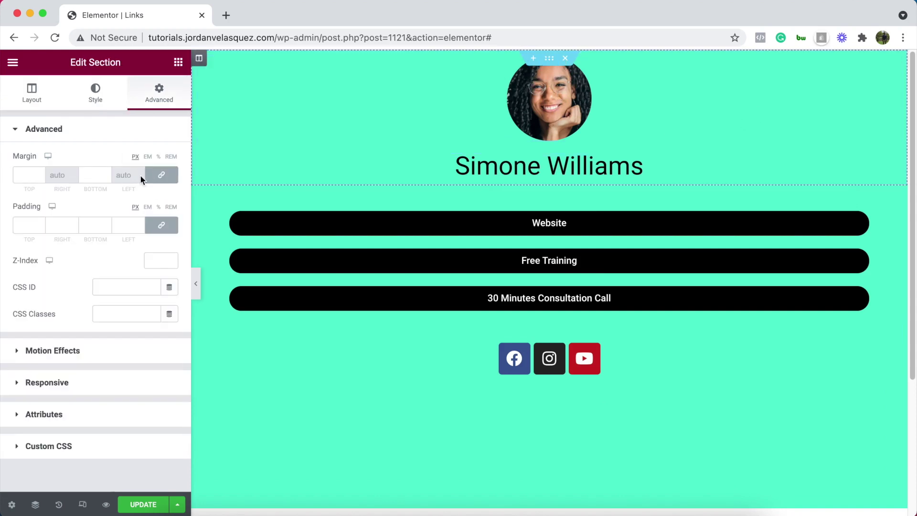
# Unlink the top section's padding, set Top to 30 px, and collapse the editor panel
pyautogui.click(162, 227)
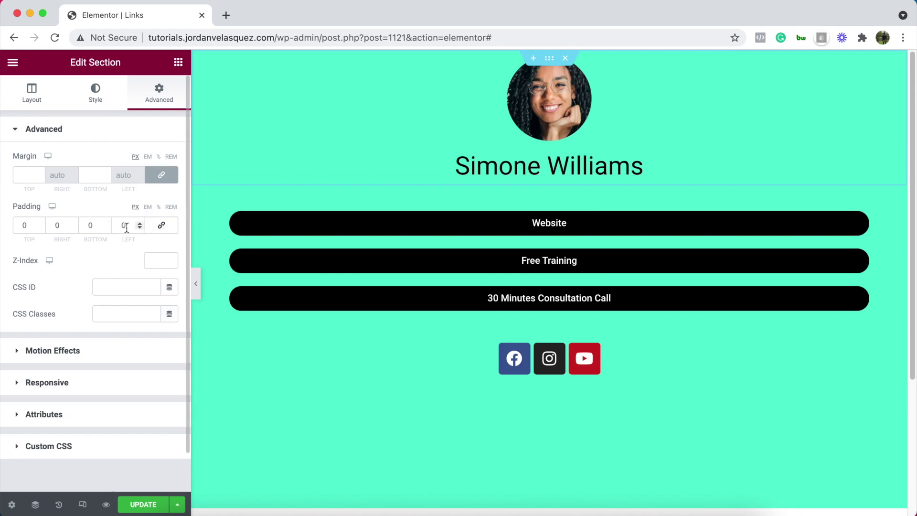
pyautogui.click(20, 225)
pyautogui.write('3')
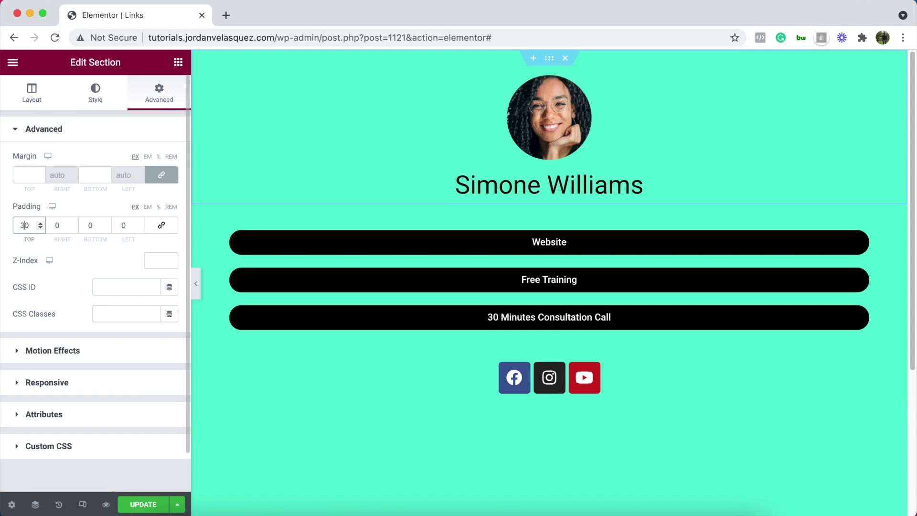
pyautogui.click(195, 283)
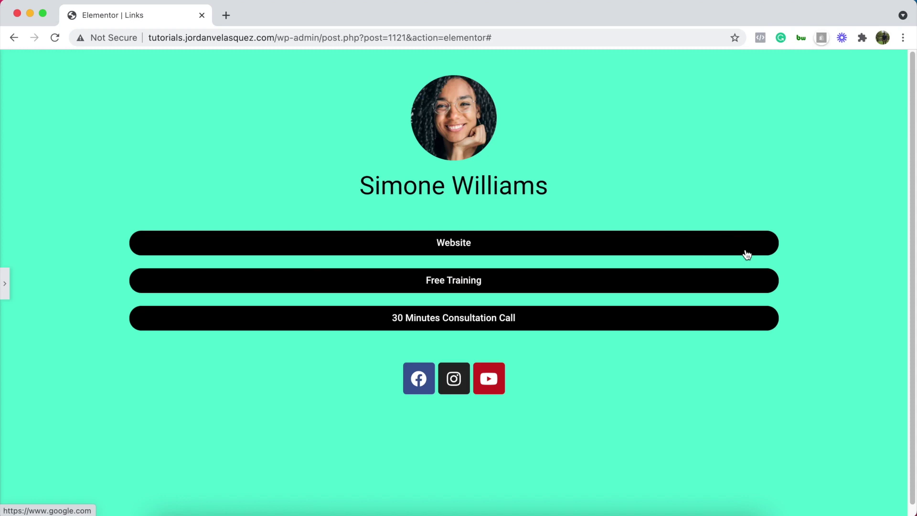
# Bring back the editor panel and switch the preview to the Mobile device layout
pyautogui.click(4, 289)
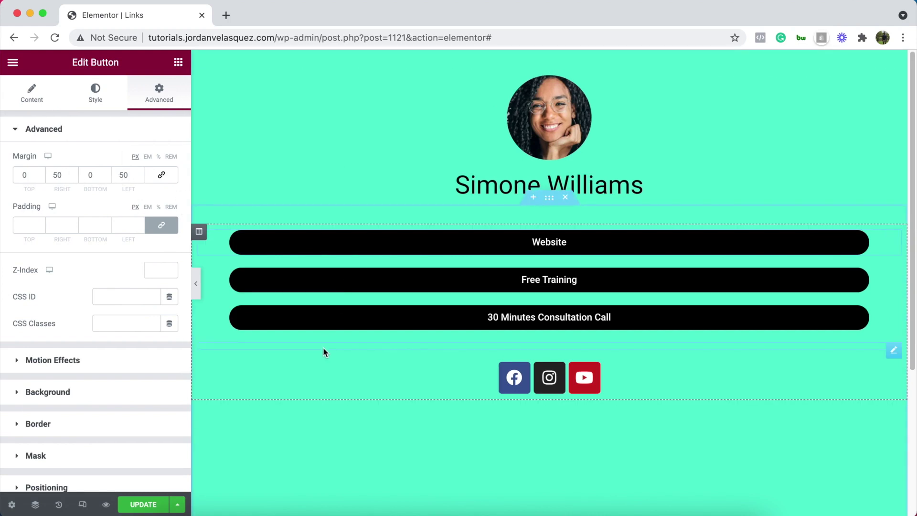
pyautogui.click(83, 504)
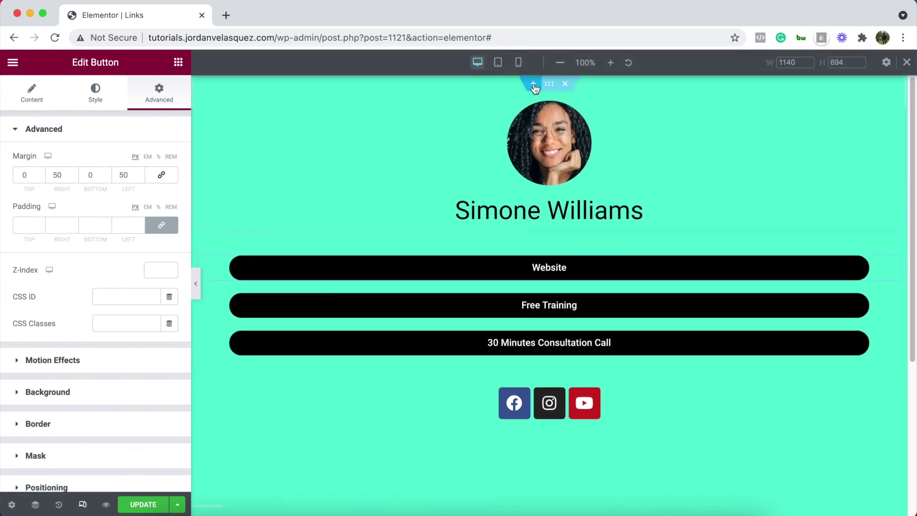
pyautogui.click(518, 62)
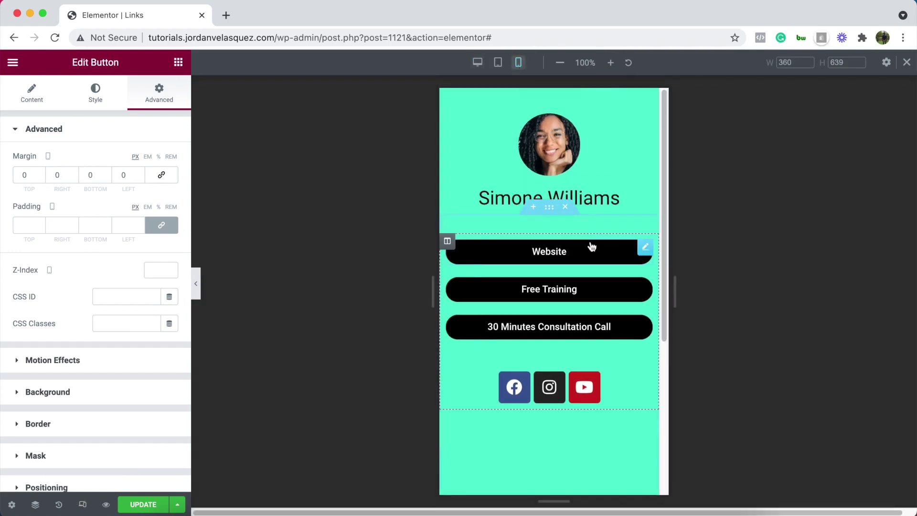